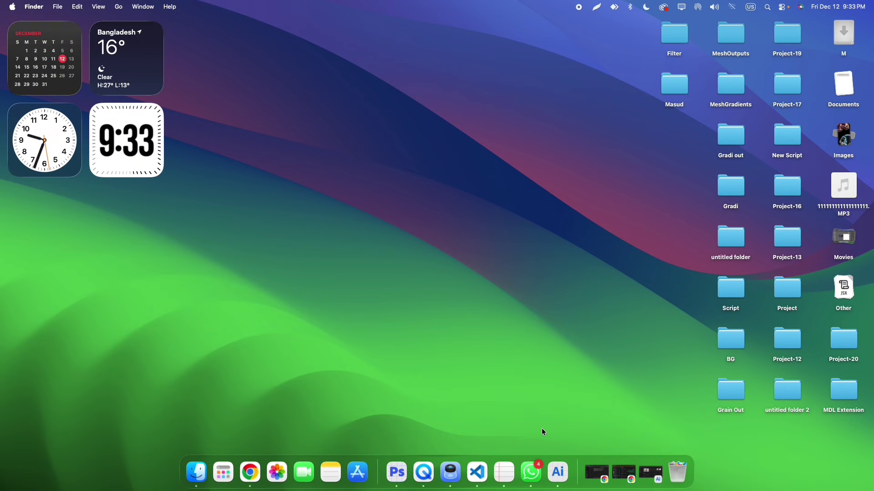
# - Launch Adobe Illustrator 2026 (Beta) from the Dock to reach its Home screen
pyautogui.click(559, 471)
# - Browse Desktop > Project-20 in Finder and select the Step-3 Custom Aline.jsx script
pyautogui.click(210, 471)
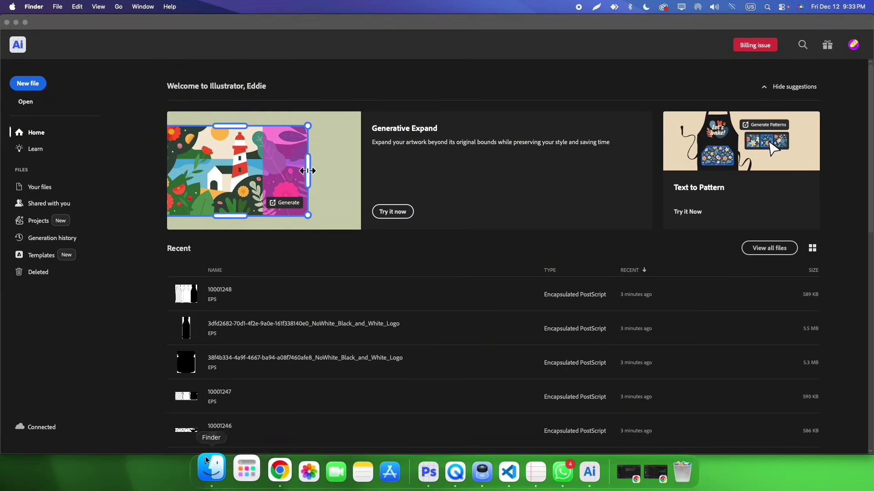
pyautogui.click(505, 190)
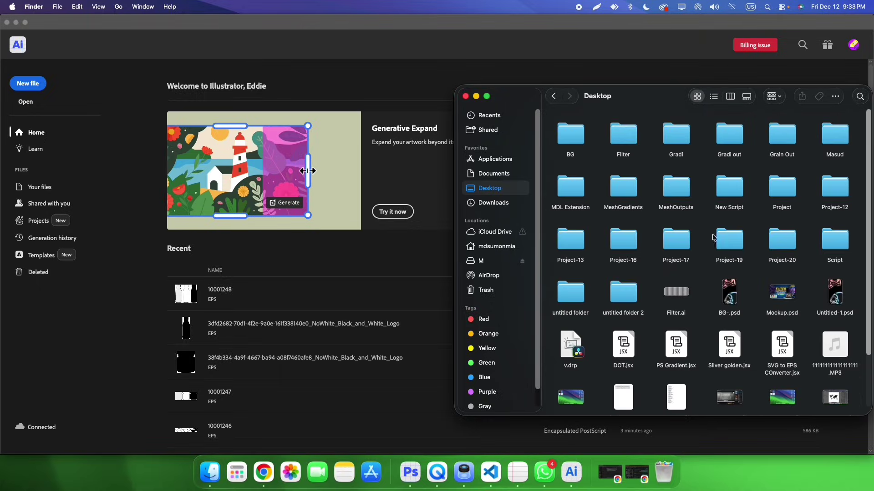
pyautogui.doubleClick(782, 239)
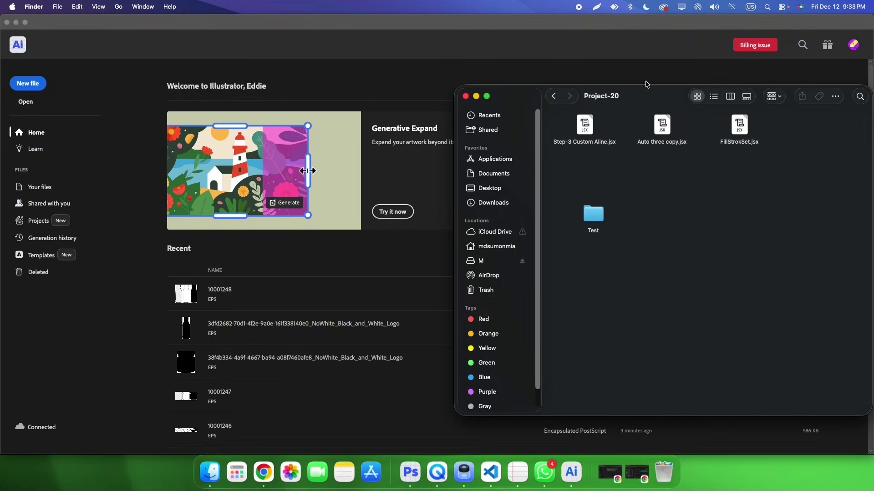
pyautogui.moveTo(642, 95); pyautogui.dragTo(604, 171)
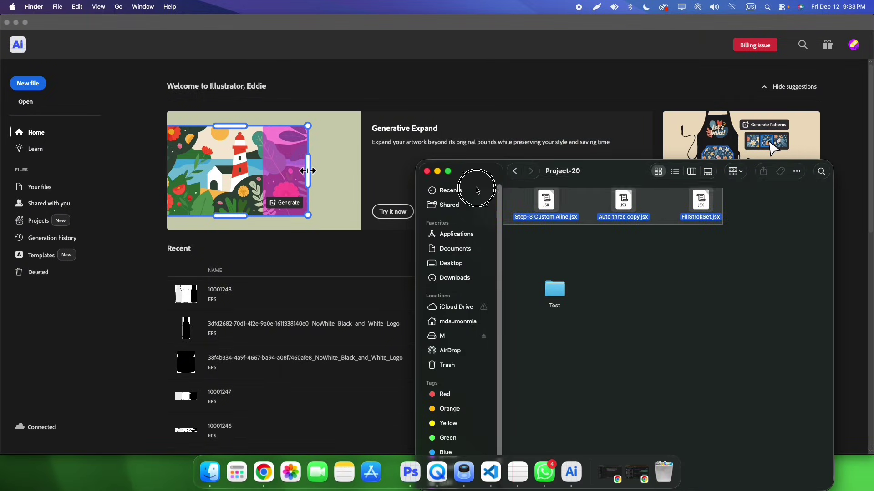
pyautogui.click(696, 202)
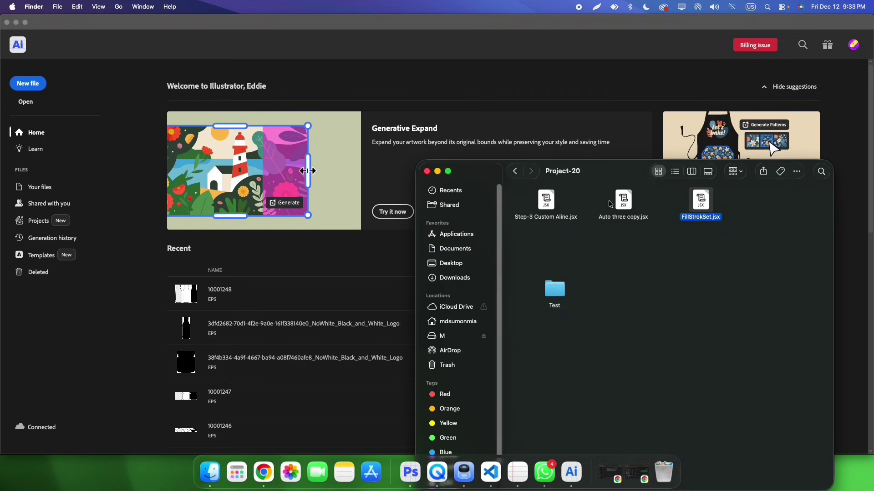
pyautogui.click(623, 202)
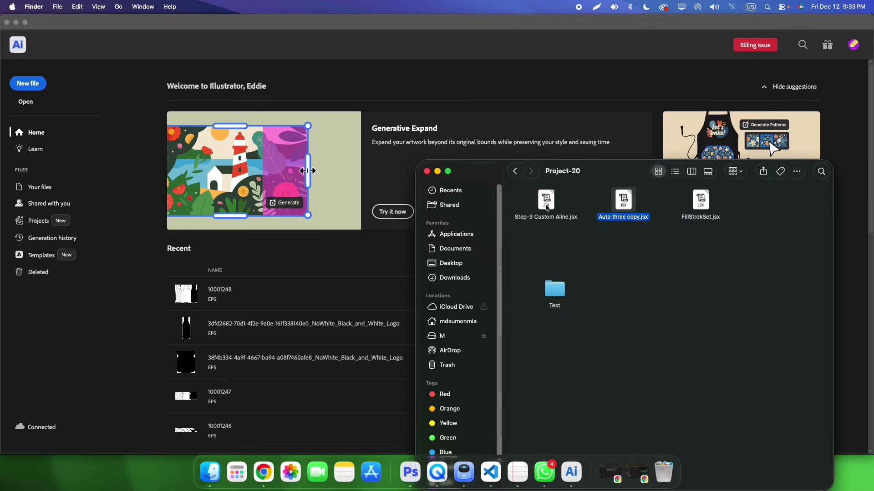
pyautogui.click(535, 214)
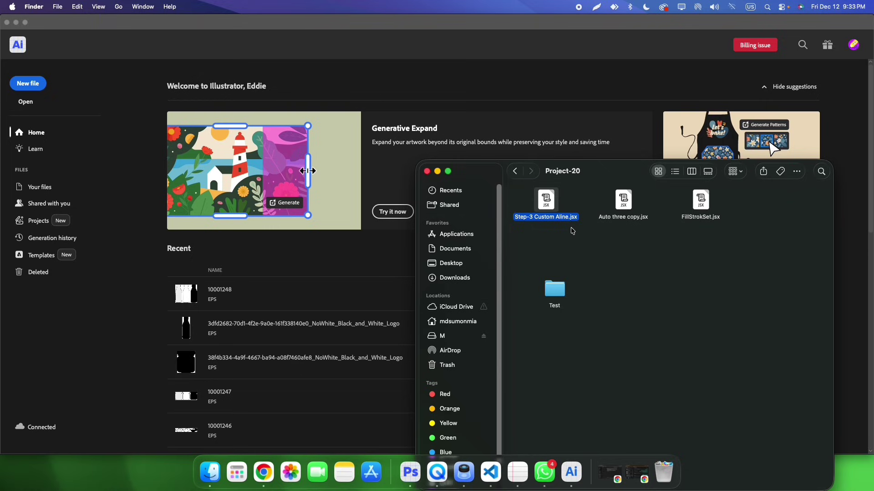
pyautogui.moveTo(622, 240); pyautogui.dragTo(538, 200)
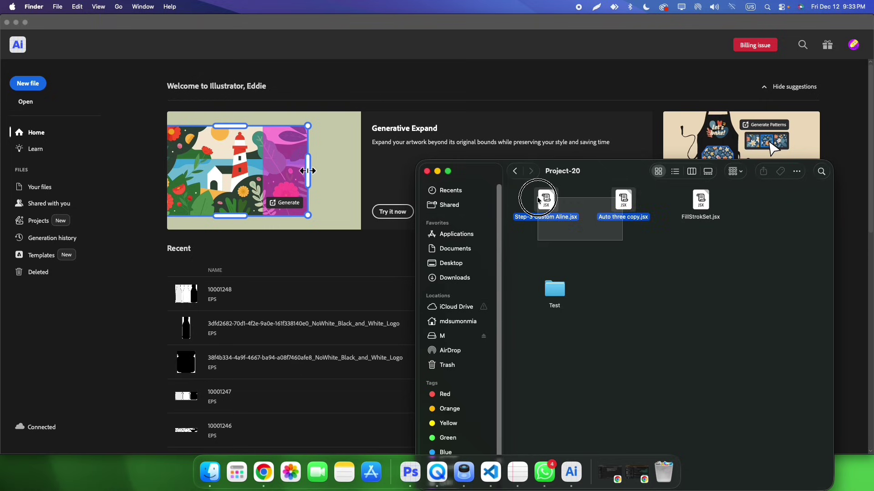
pyautogui.click(548, 219)
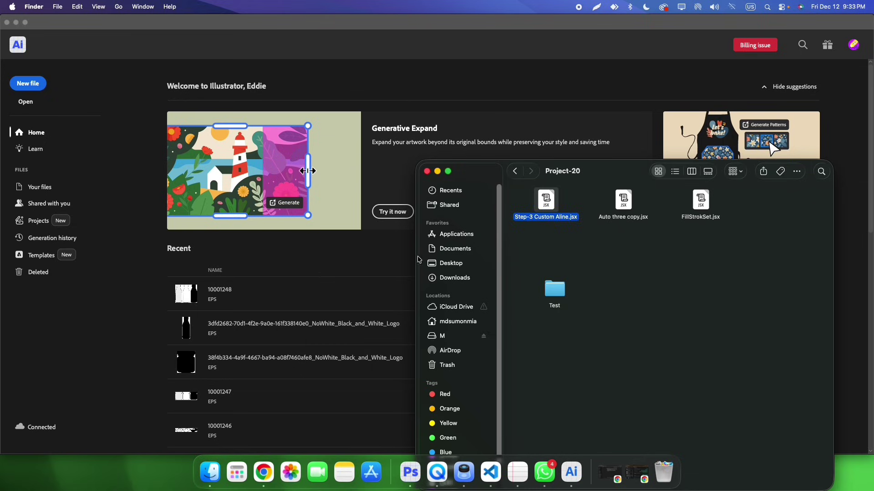
# - Open 10001248 [Converted].eps from Illustrator's Recent list
pyautogui.click(557, 251)
pyautogui.click(297, 309)
pyautogui.click(243, 296)
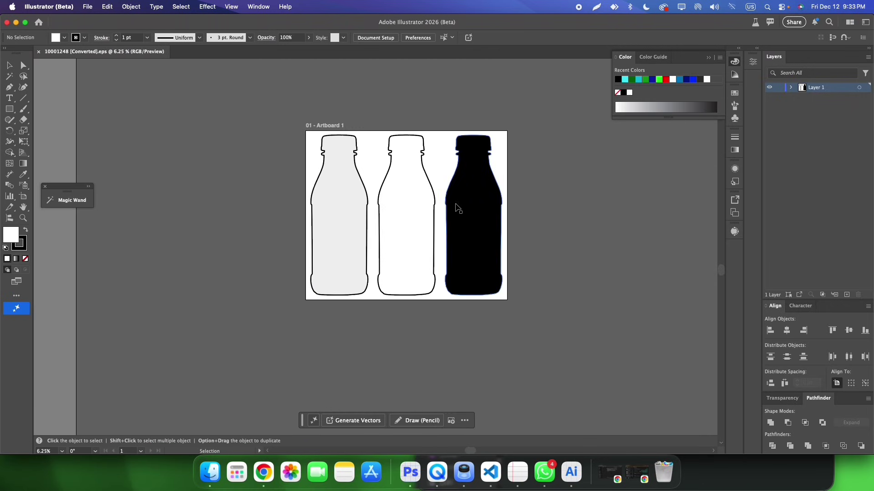
# - Ungroup all three bottles and select them all
pyautogui.click(455, 204)
pyautogui.scroll(2, 487, 220)
pyautogui.rightClick(487, 220)
pyautogui.click(523, 277)
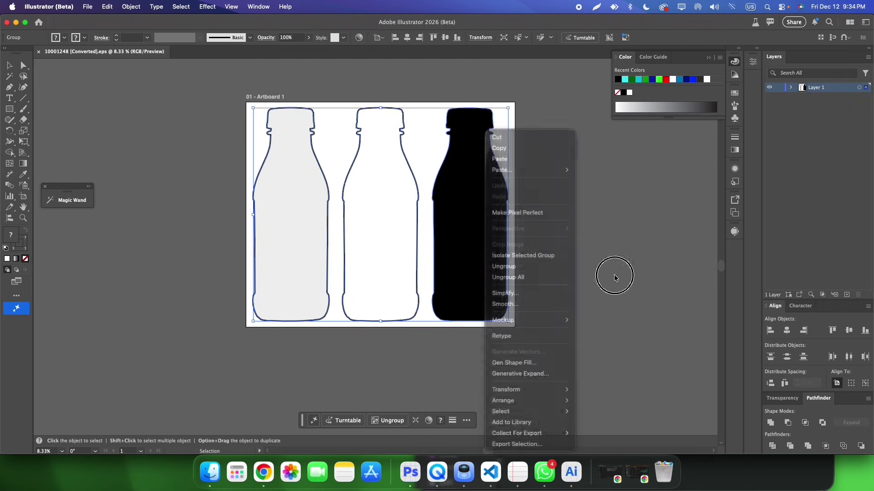
pyautogui.click(619, 296)
pyautogui.press('super+a')
# - Run Step-3 Custom Aline.jsx on the bottles and enter 'Bottle' as the label text
pyautogui.click(213, 476)
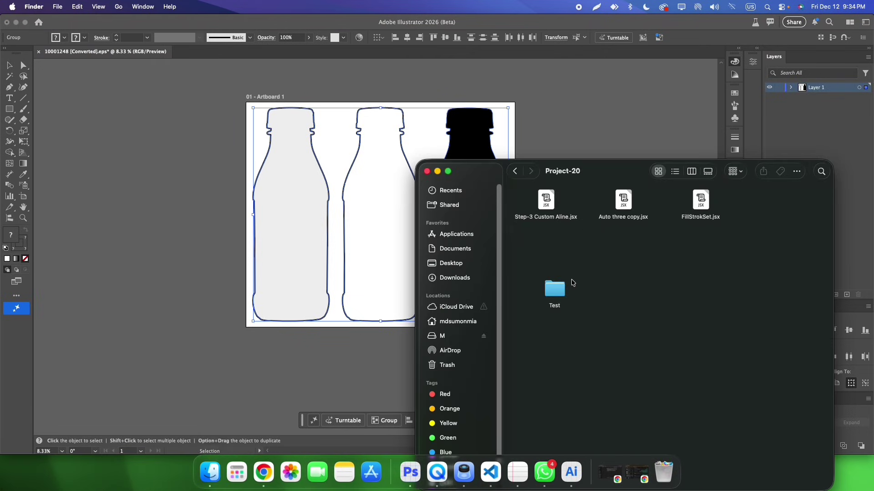
pyautogui.moveTo(546, 209); pyautogui.dragTo(282, 208)
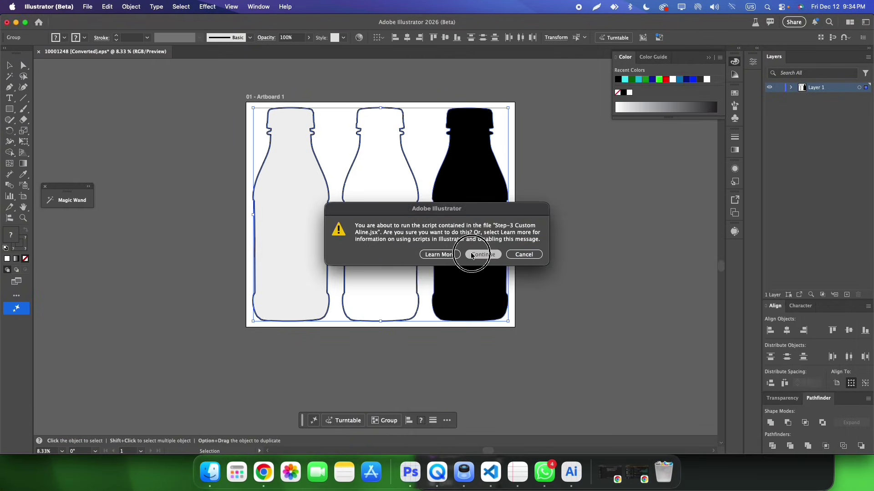
pyautogui.click(483, 255)
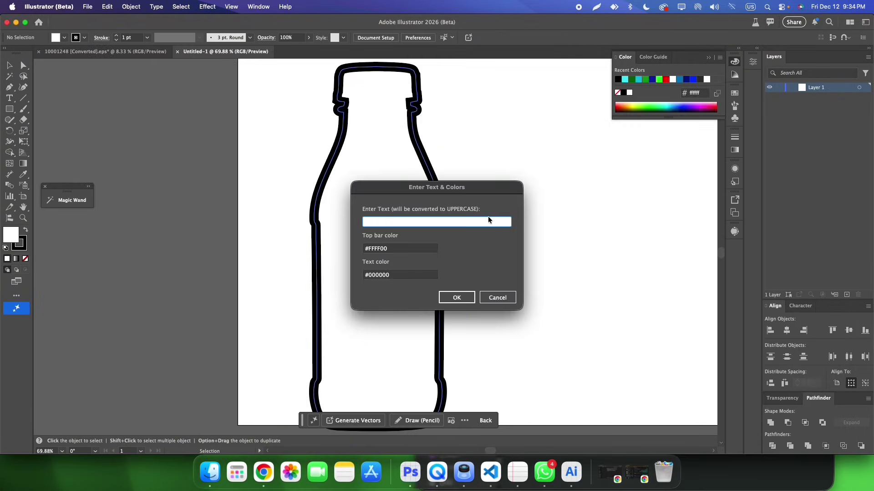
pyautogui.click(382, 223)
pyautogui.write('Bottle')
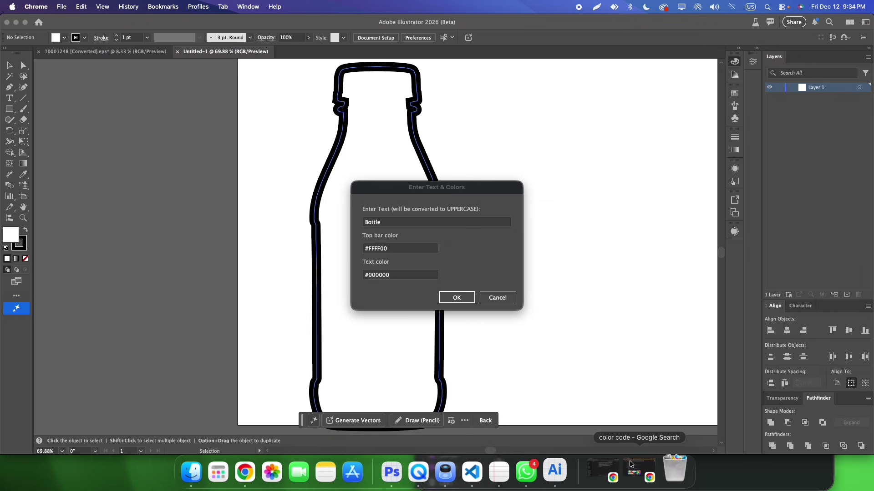
pyautogui.click(610, 473)
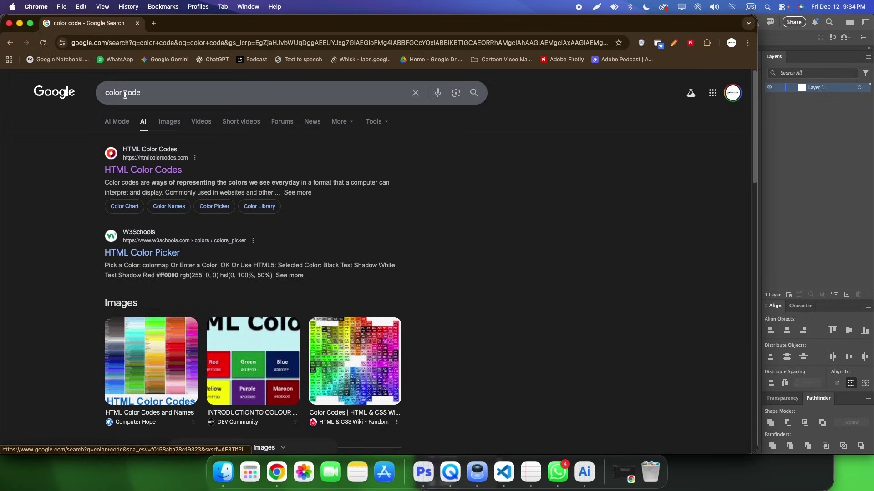
# - Pick a pale pink on htmlcolorcodes.com and copy its hex code
pyautogui.click(135, 171)
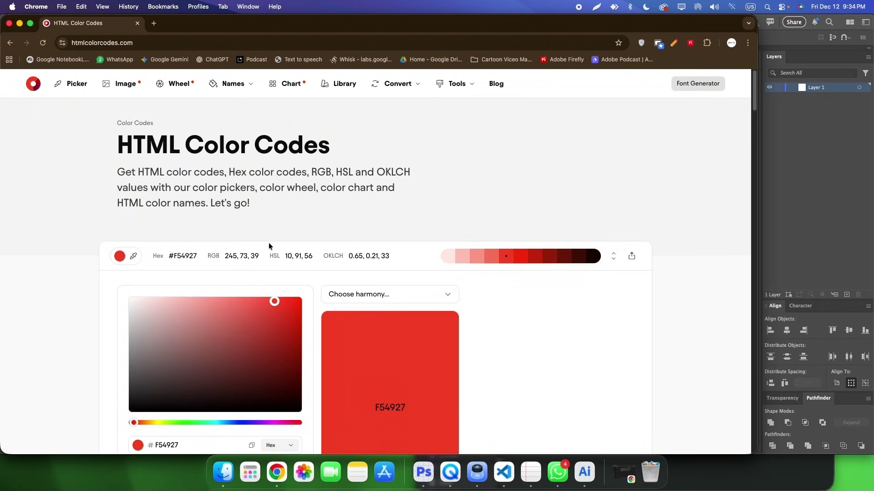
pyautogui.scroll(-1, 329, 325)
pyautogui.click(215, 243)
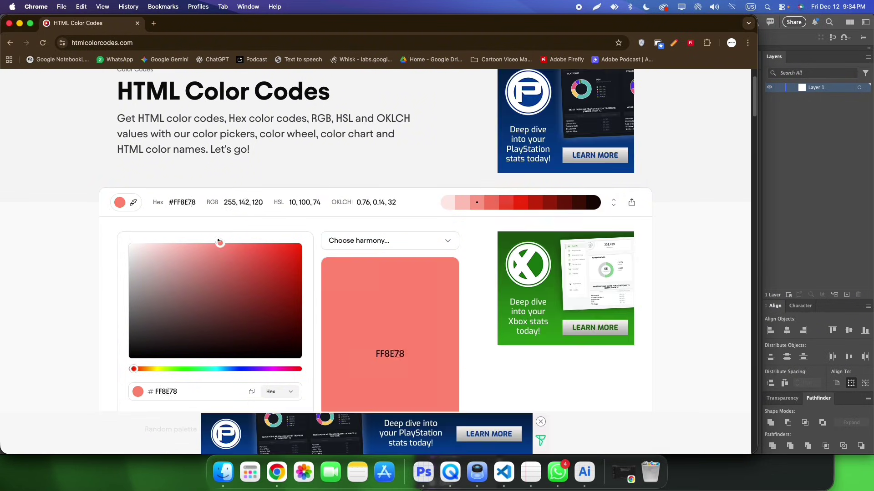
pyautogui.moveTo(216, 238); pyautogui.dragTo(192, 225)
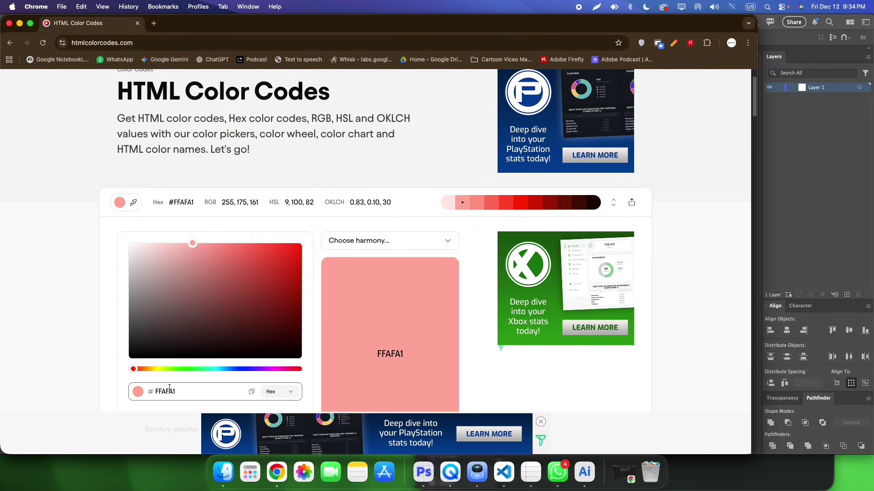
pyautogui.moveTo(172, 392); pyautogui.dragTo(155, 391)
pyautogui.press('super+c')
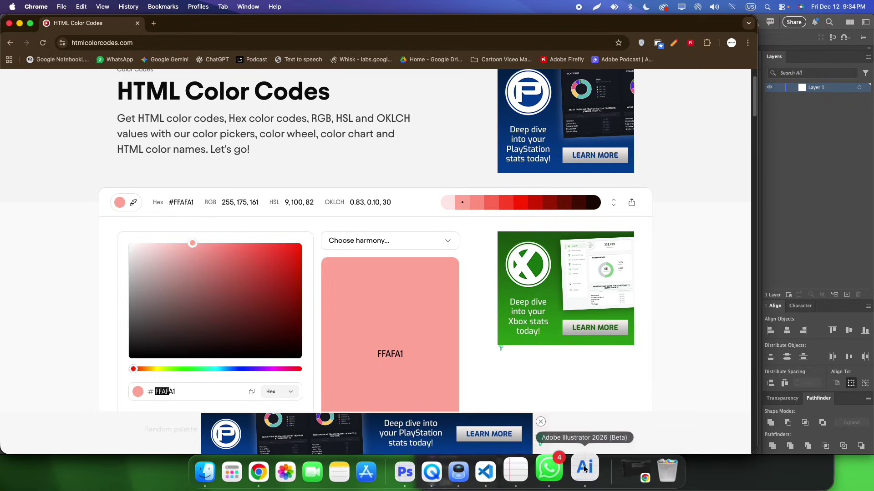
# - Paste the hex into the dialog's top bar colour, then recopy the full FFAFA1 code
pyautogui.click(585, 472)
pyautogui.click(387, 250)
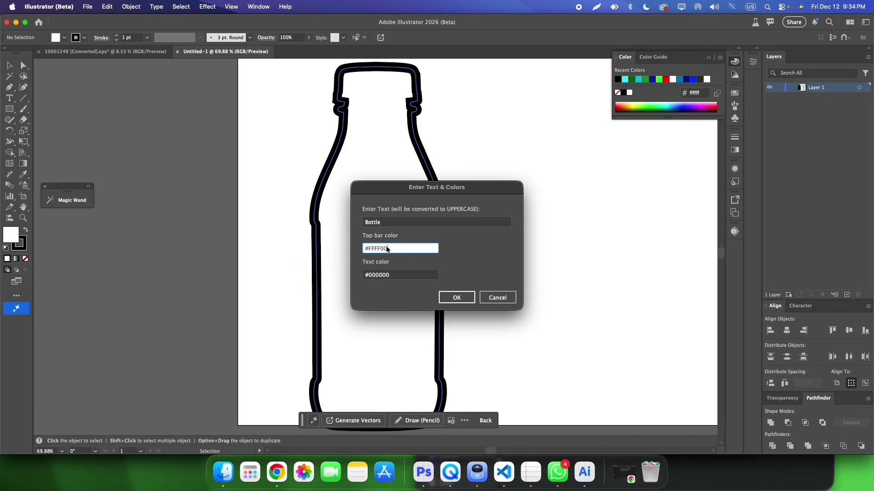
pyautogui.moveTo(367, 249); pyautogui.dragTo(381, 250)
pyautogui.press('super+v')
pyautogui.click(276, 472)
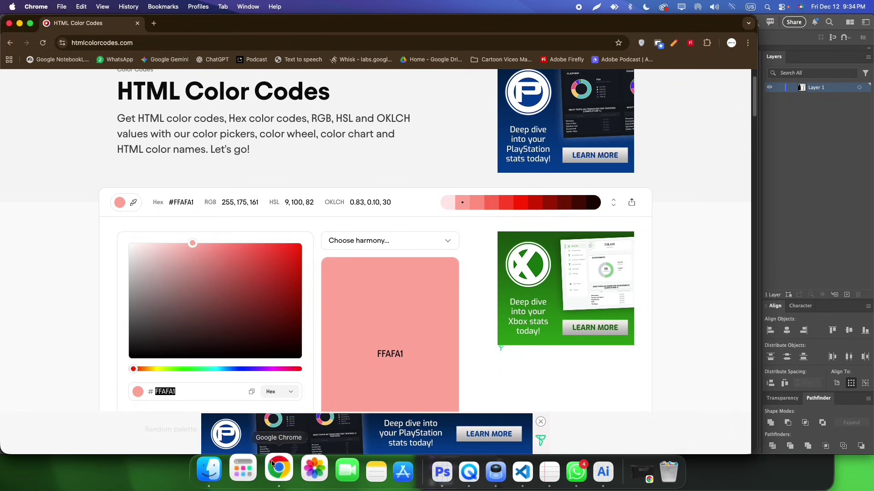
pyautogui.click(251, 392)
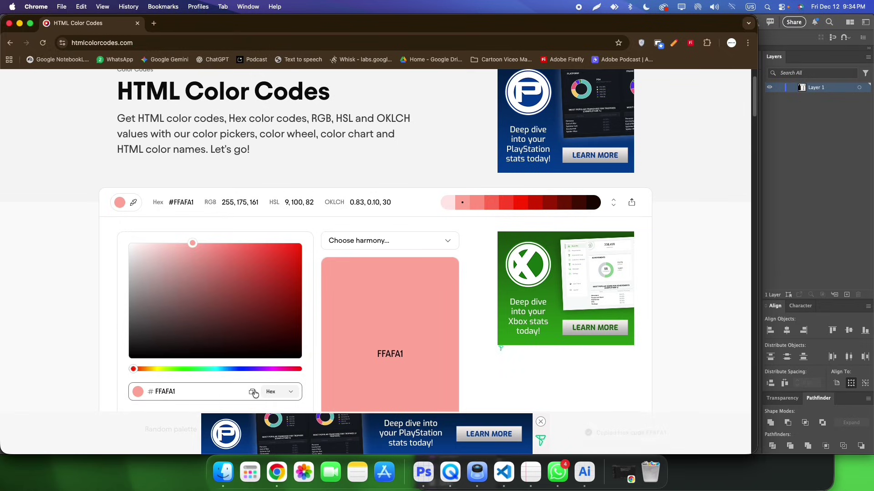
pyautogui.click(576, 473)
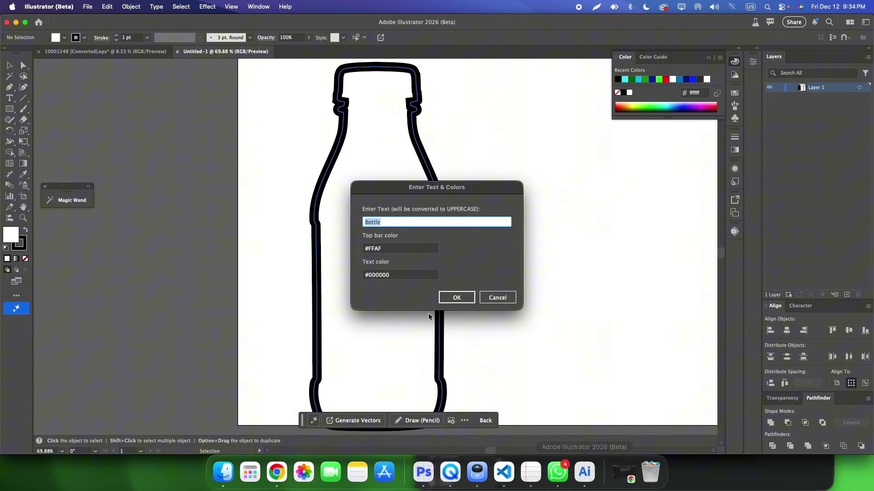
# - Set the top bar colour to FFAFA1 and confirm the text and colours
pyautogui.click(389, 251)
pyautogui.moveTo(395, 250); pyautogui.dragTo(364, 250)
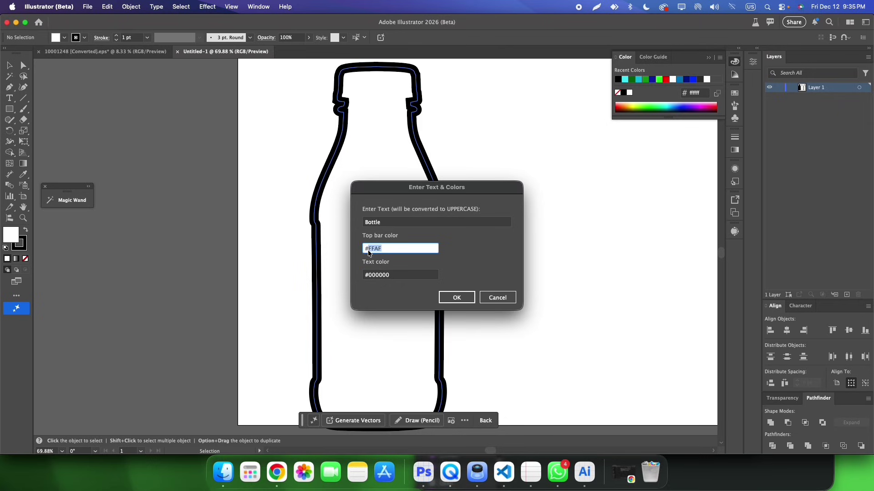
pyautogui.press('super+v')
pyautogui.click(455, 297)
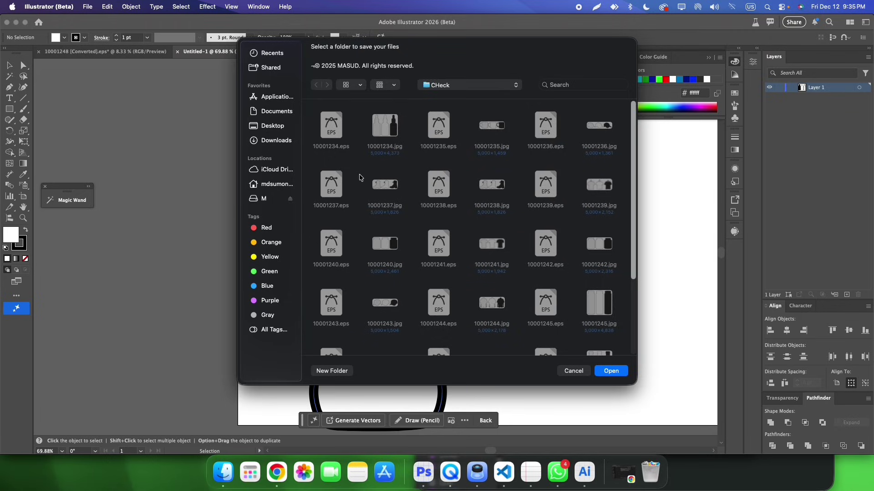
# - Create an Output folder inside Desktop/Project-20 and choose it as the save location
pyautogui.scroll(-3, 368, 202)
pyautogui.scroll(-2, 369, 205)
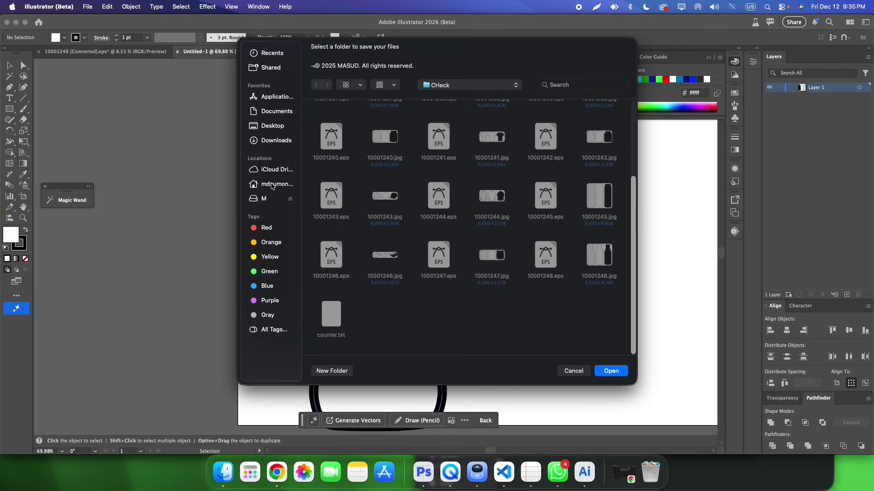
pyautogui.click(272, 139)
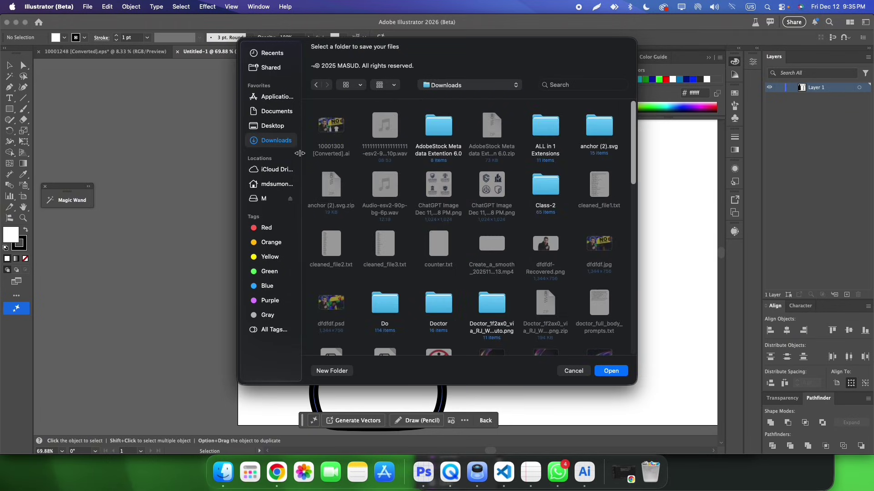
pyautogui.click(273, 127)
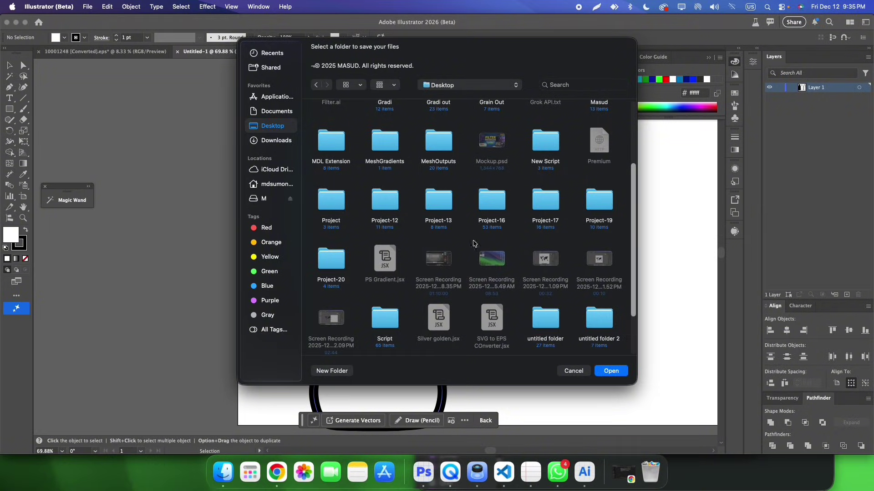
pyautogui.doubleClick(355, 264)
pyautogui.press('super+shift+n')
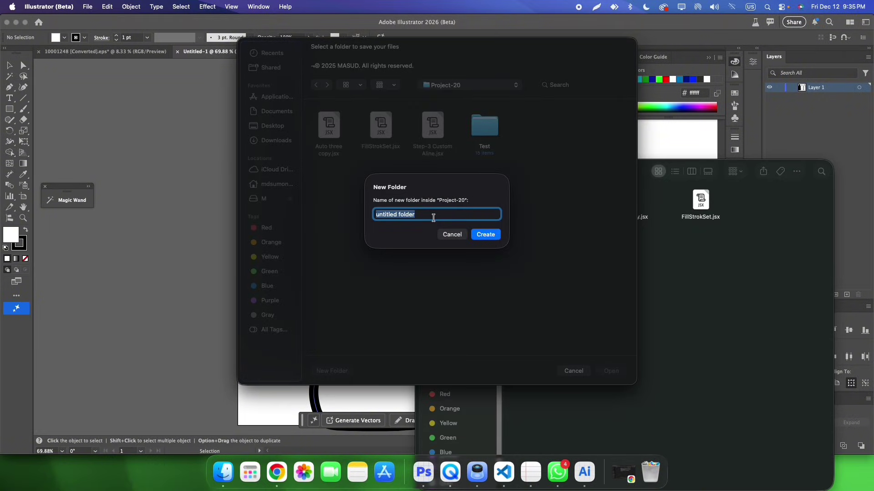
pyautogui.write('Output')
pyautogui.press('Return')
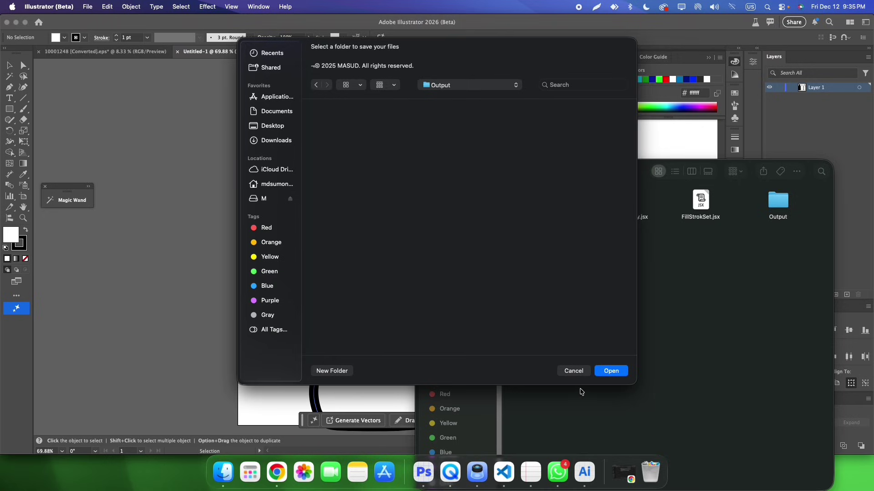
pyautogui.click(605, 372)
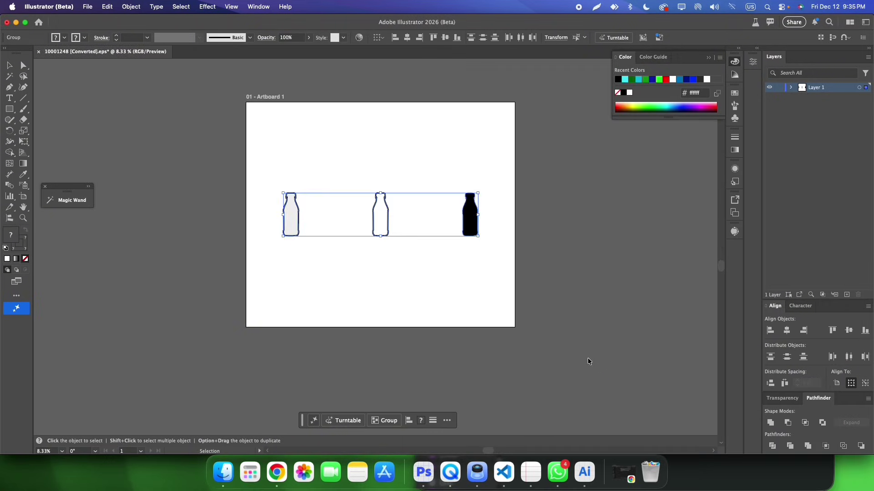
pyautogui.click(226, 471)
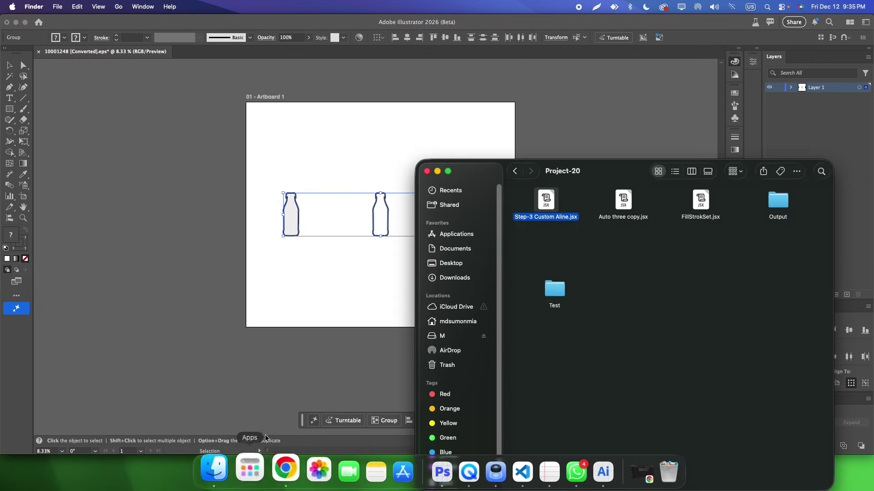
pyautogui.doubleClick(779, 202)
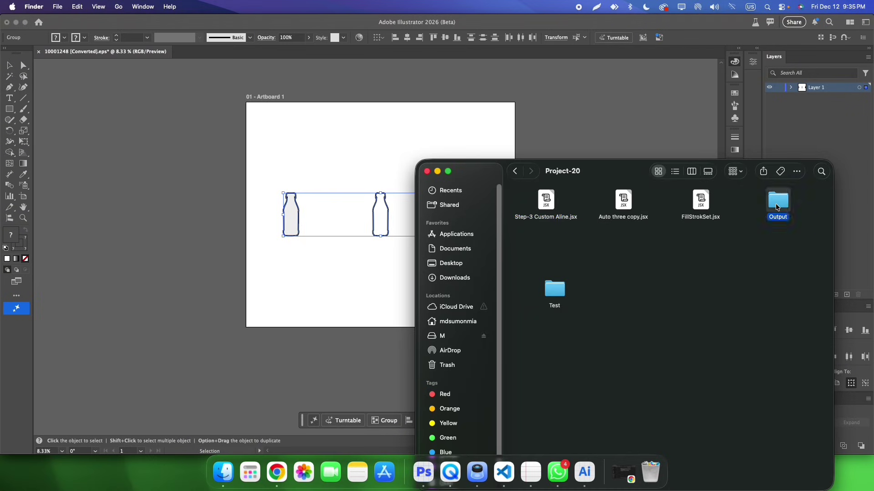
pyautogui.doubleClick(632, 206)
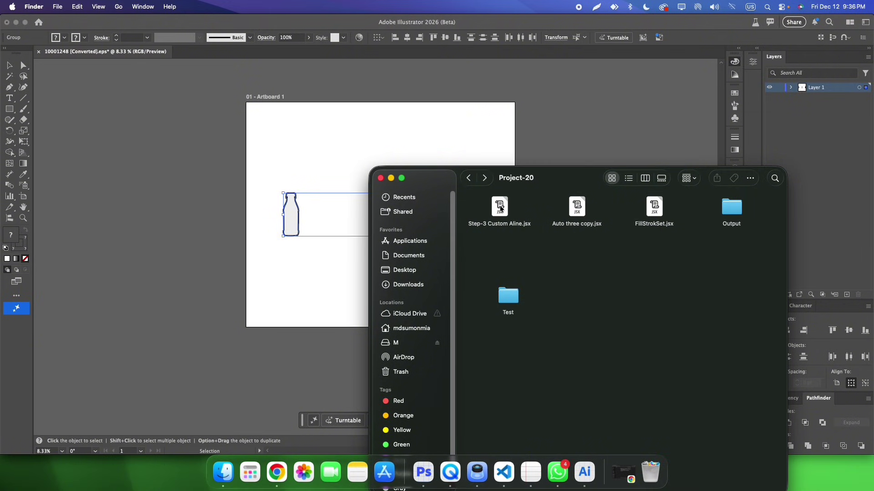
pyautogui.doubleClick(500, 209)
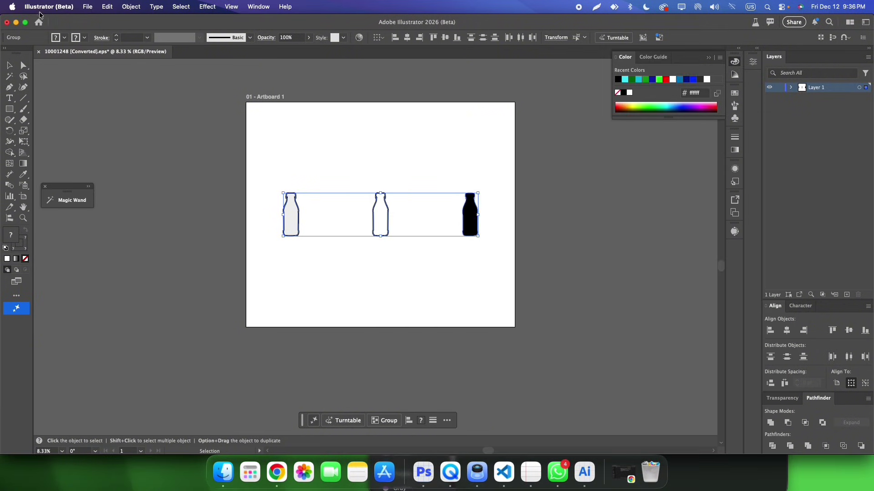
# - Check the File > Scripts list, then select FillStrokSet.jsx in Finder's Project-20 folder
pyautogui.click(87, 7)
pyautogui.moveTo(93, 267)
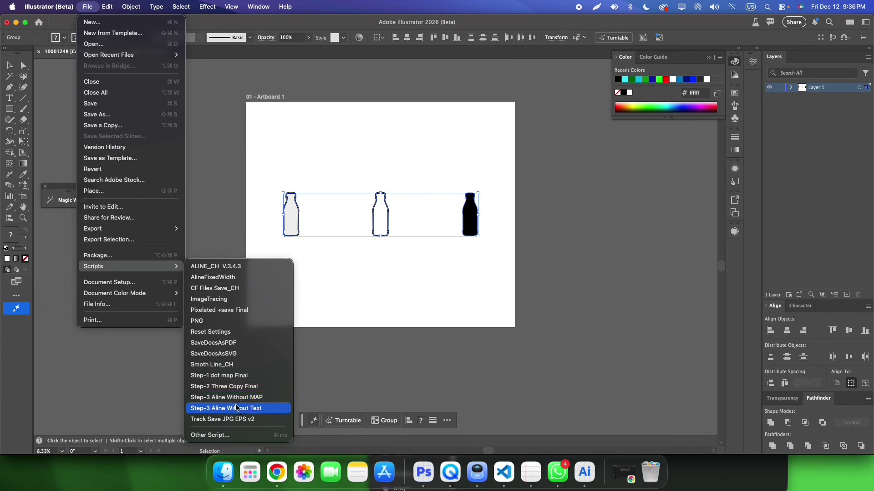
pyautogui.click(342, 375)
pyautogui.click(222, 472)
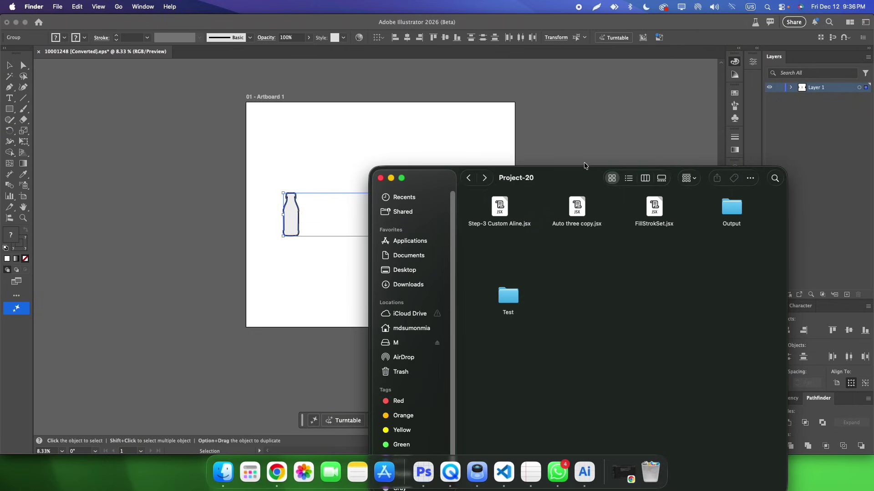
pyautogui.moveTo(585, 165); pyautogui.dragTo(568, 148)
pyautogui.click(560, 196)
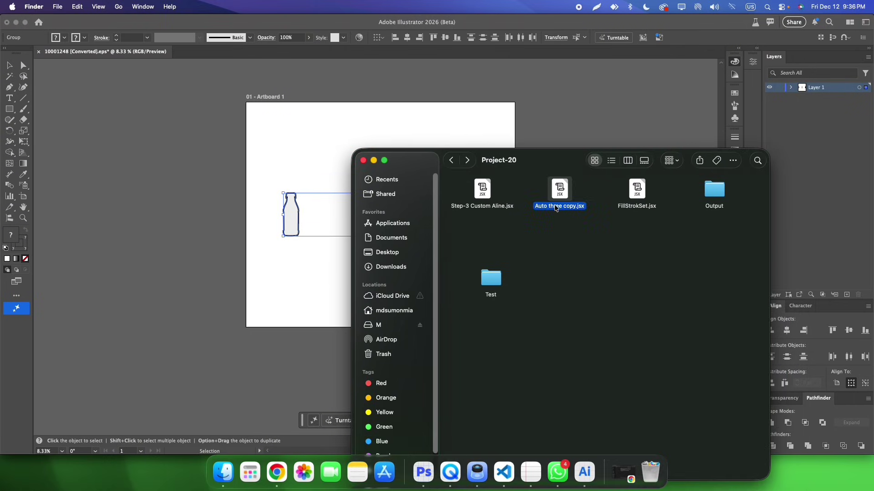
pyautogui.click(597, 230)
pyautogui.click(637, 192)
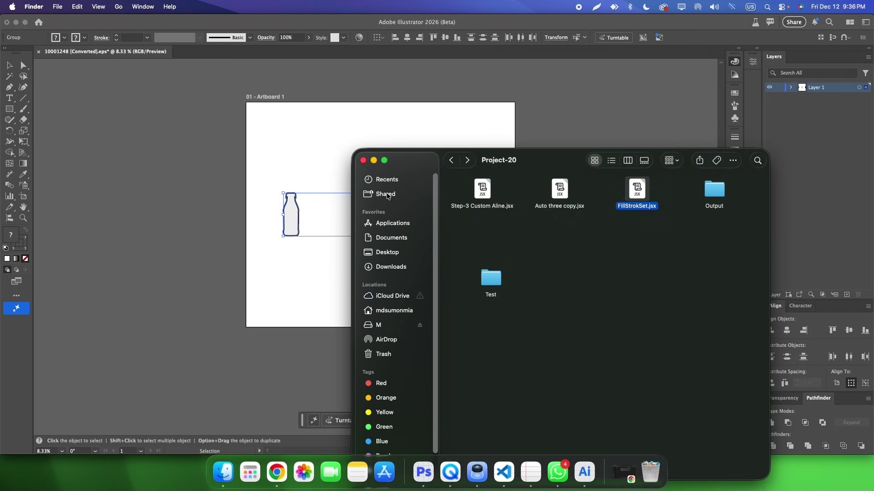
# - Delete the bottle artwork from the Illustrator artboard
pyautogui.click(292, 205)
pyautogui.press('Delete')
pyautogui.click(223, 473)
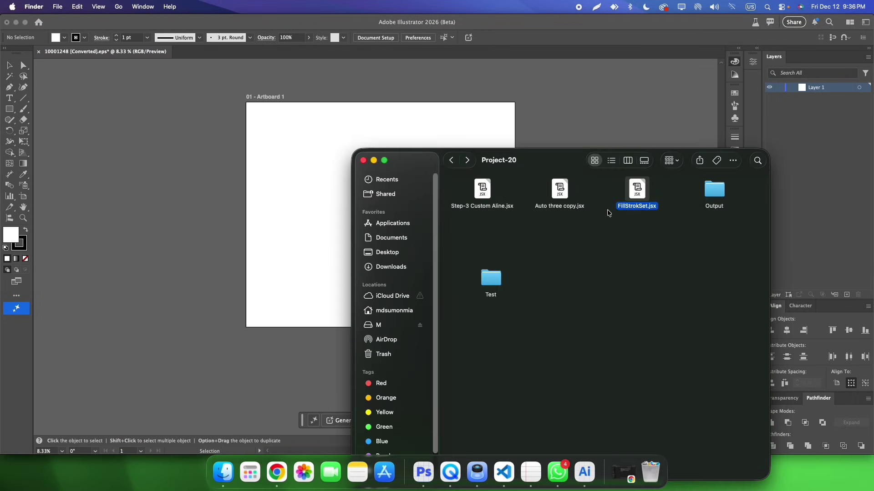
# - Run FillStrokSet.jsx and choose Project-20/Test as the batch source folder
pyautogui.moveTo(637, 190); pyautogui.dragTo(304, 200)
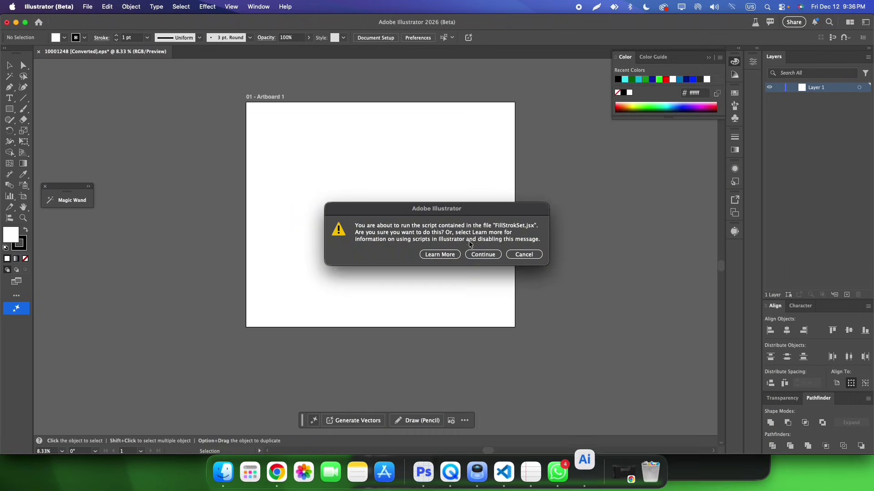
pyautogui.click(477, 254)
pyautogui.click(397, 202)
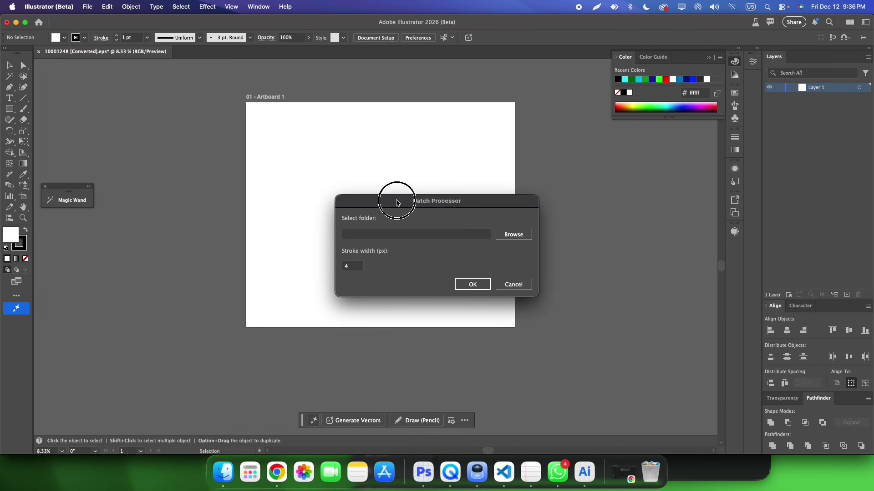
pyautogui.moveTo(397, 203); pyautogui.dragTo(404, 180)
pyautogui.click(529, 218)
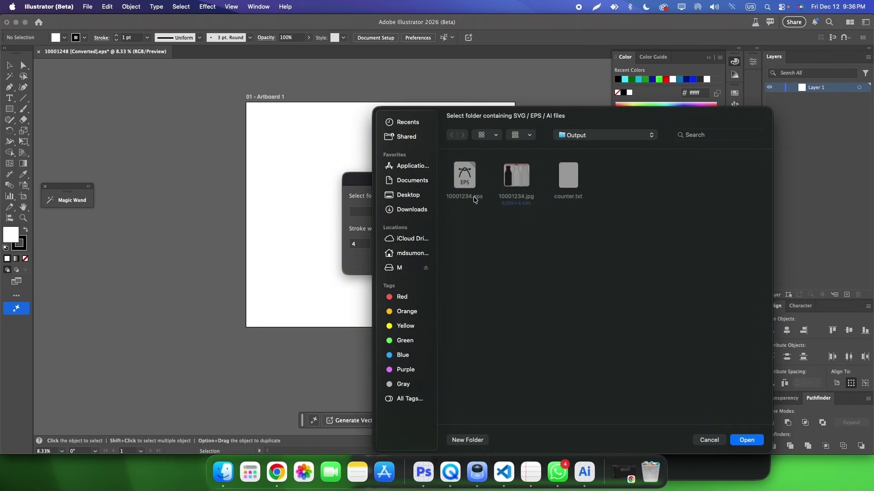
pyautogui.click(565, 135)
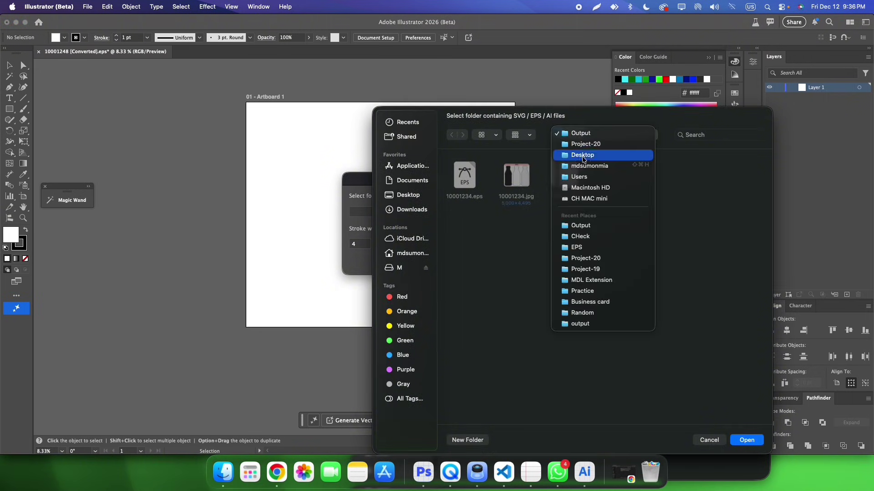
pyautogui.click(590, 142)
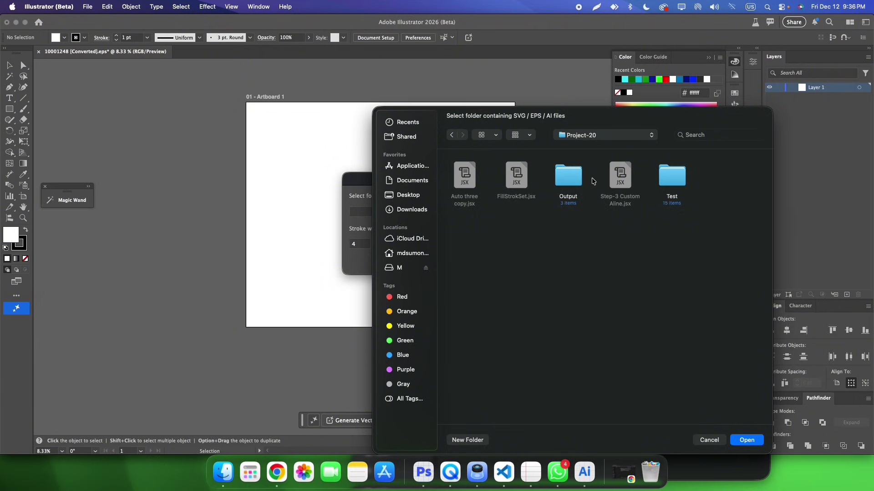
pyautogui.doubleClick(672, 177)
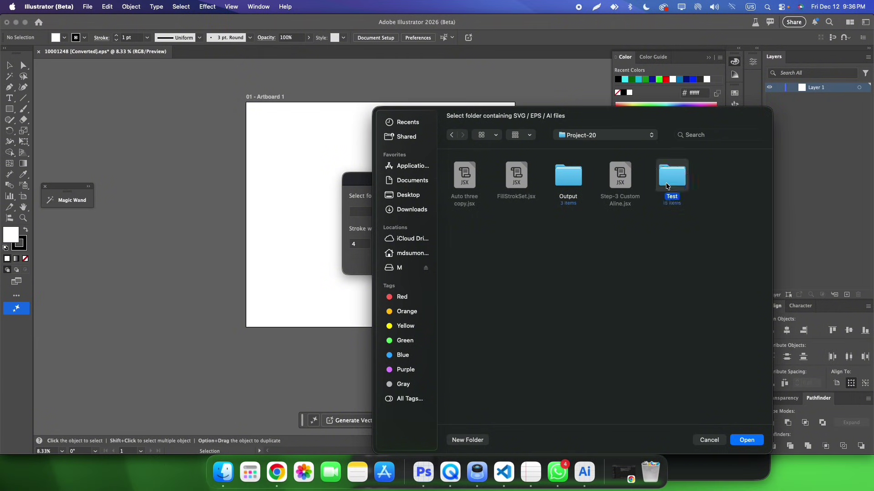
pyautogui.click(747, 440)
# - Keep stroke width 4, run the batch, and dismiss the completion alert
pyautogui.click(350, 242)
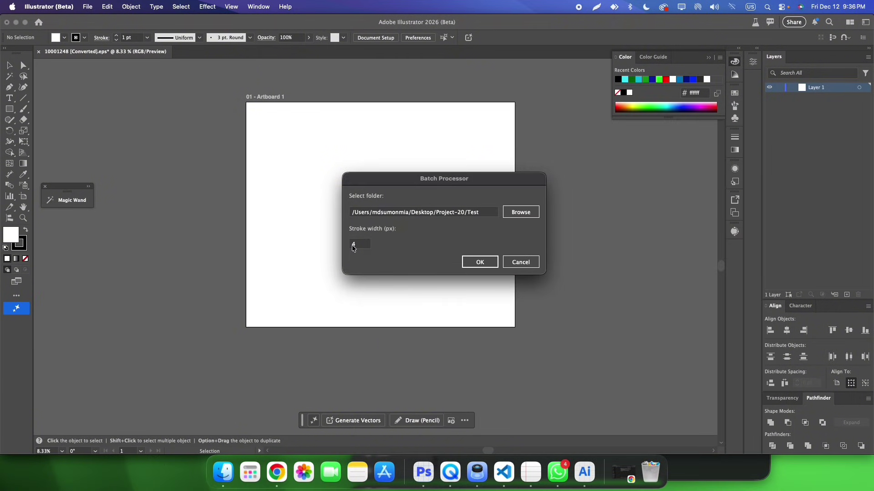
pyautogui.doubleClick(354, 245)
pyautogui.click(476, 263)
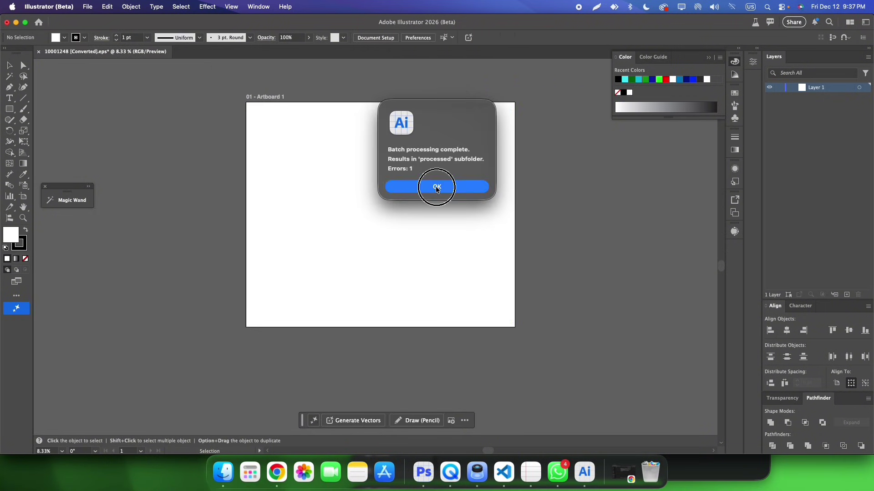
pyautogui.click(438, 187)
pyautogui.click(223, 472)
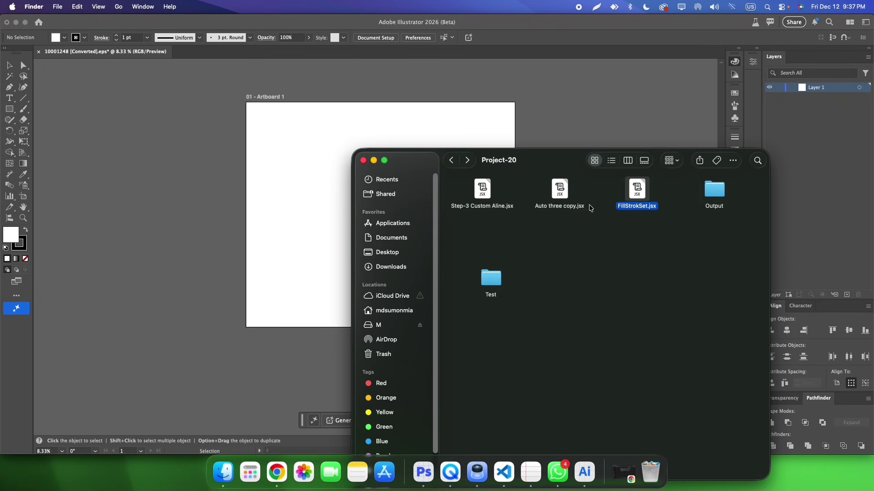
pyautogui.doubleClick(491, 278)
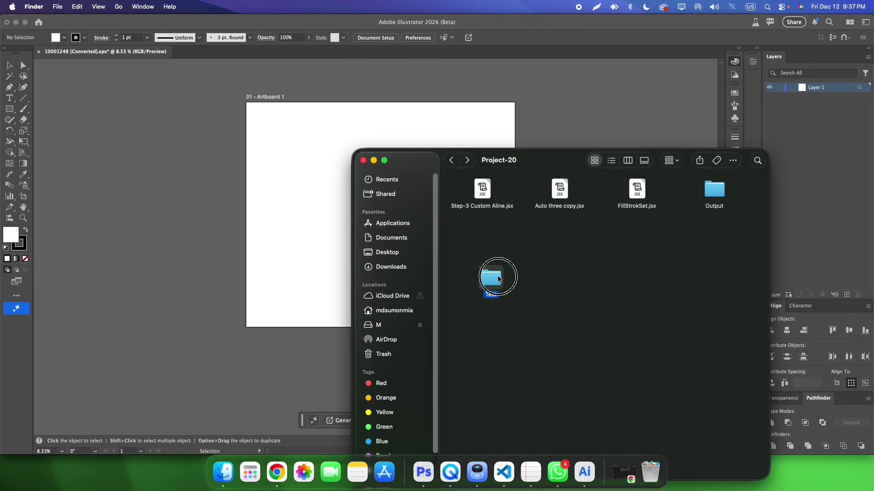
pyautogui.doubleClick(481, 321)
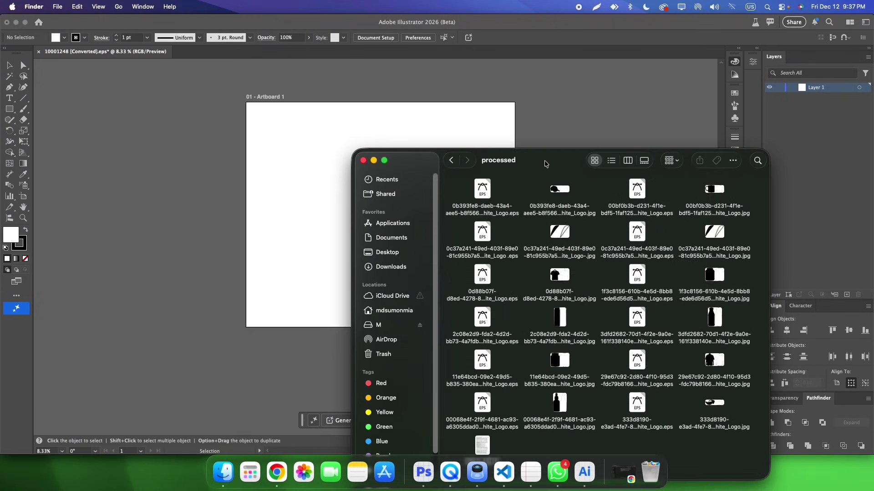
pyautogui.doubleClick(559, 190)
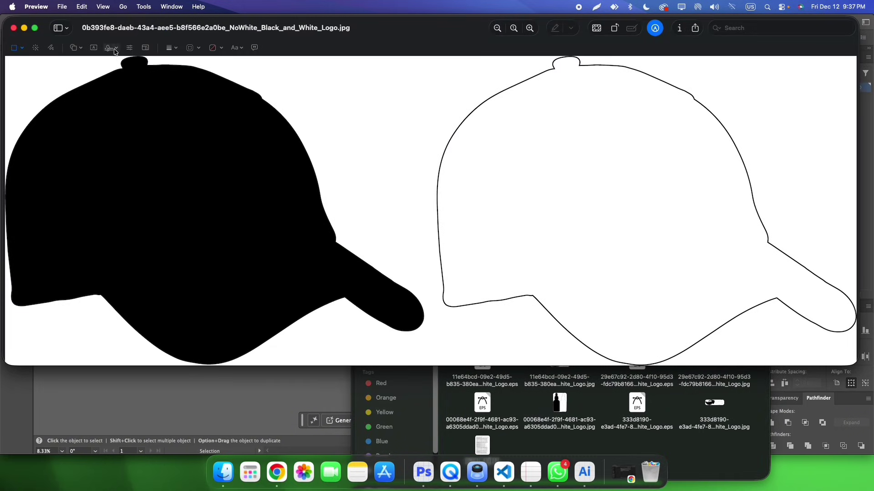
pyautogui.click(14, 28)
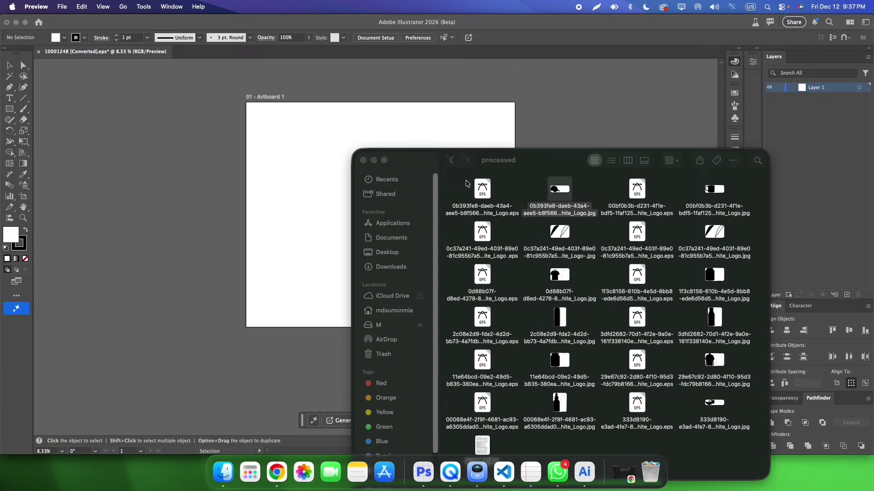
pyautogui.click(451, 161)
pyautogui.click(452, 164)
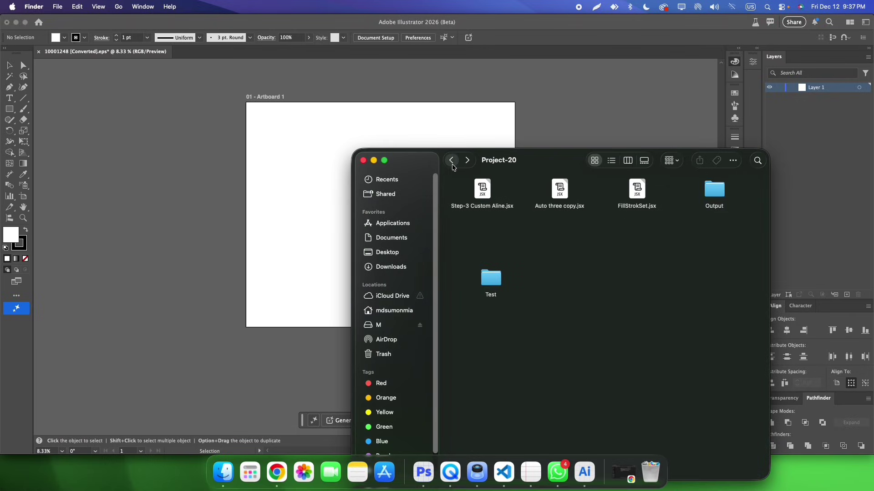
pyautogui.click(560, 198)
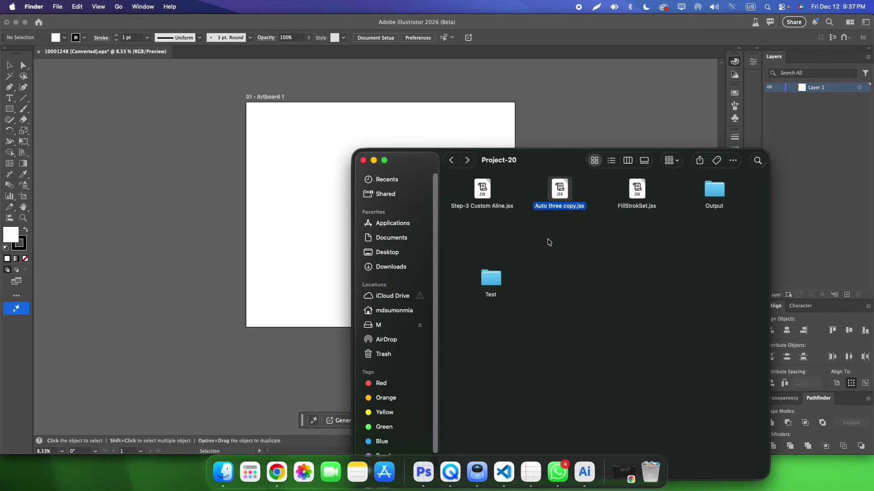
# - Run the Auto three copy script with the Test folder as EPS input
pyautogui.doubleClick(563, 189)
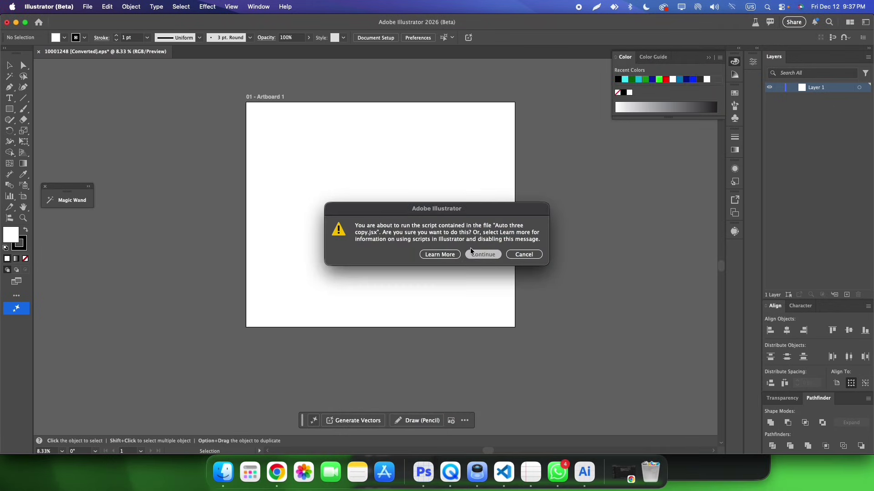
pyautogui.click(472, 253)
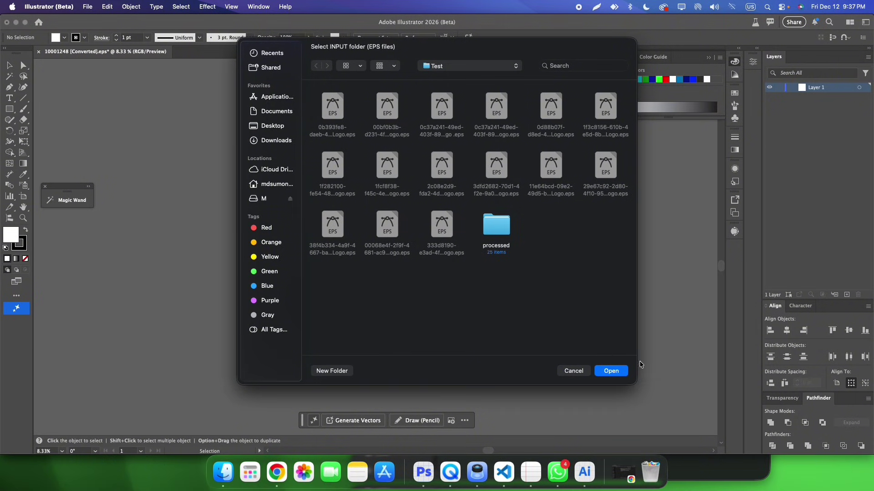
pyautogui.click(611, 371)
# - Browse up to Project-20, sort files by date, and peek inside Output
pyautogui.click(452, 66)
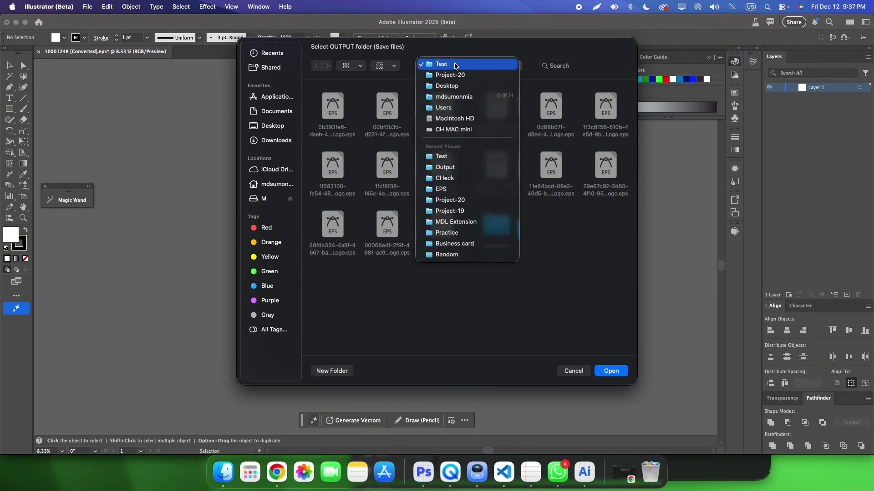
pyautogui.click(450, 75)
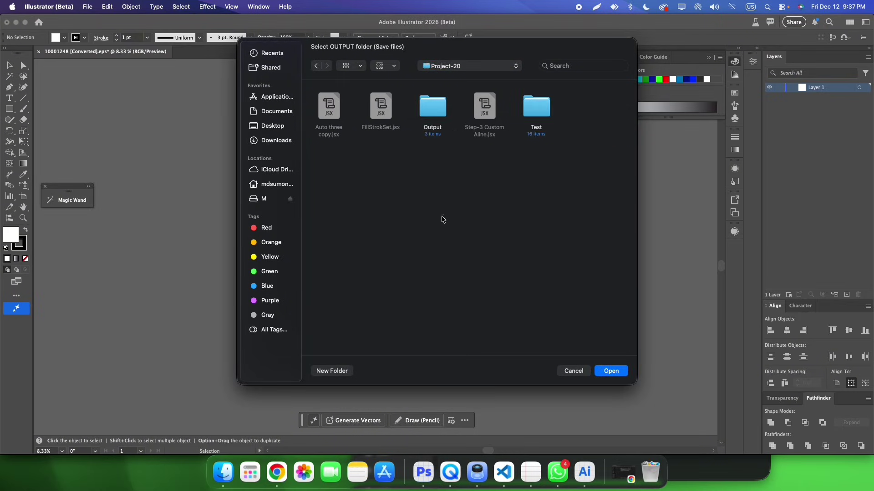
pyautogui.rightClick(463, 184)
pyautogui.click(503, 205)
pyautogui.doubleClick(432, 107)
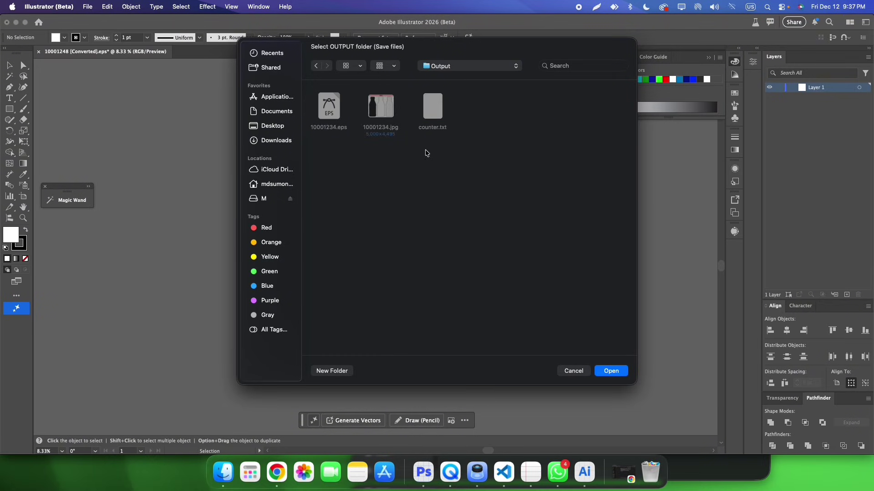
pyautogui.click(317, 66)
pyautogui.rightClick(448, 178)
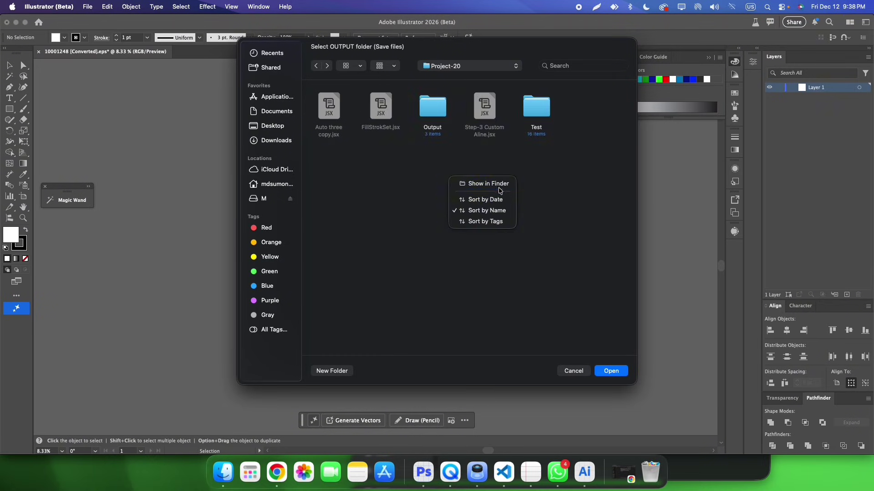
pyautogui.click(349, 332)
# - Create a new THree folder in Project-20 and process into it
pyautogui.click(331, 371)
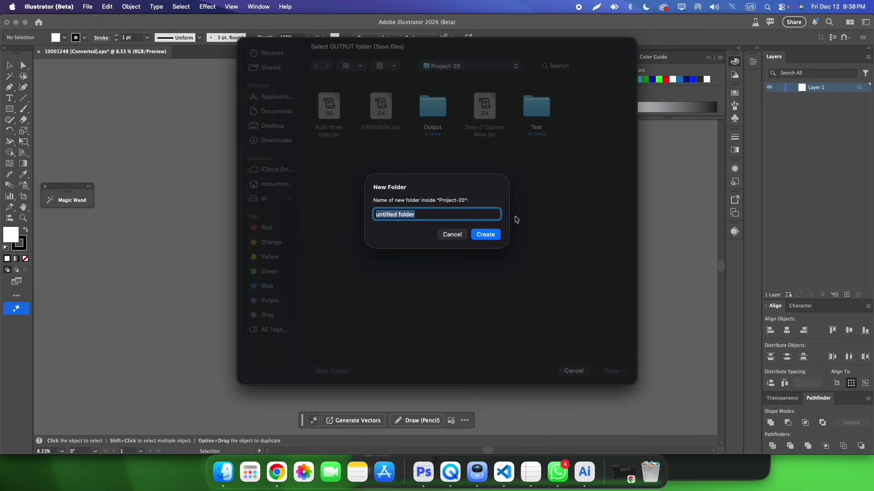
pyautogui.write('THree')
pyautogui.press('Return')
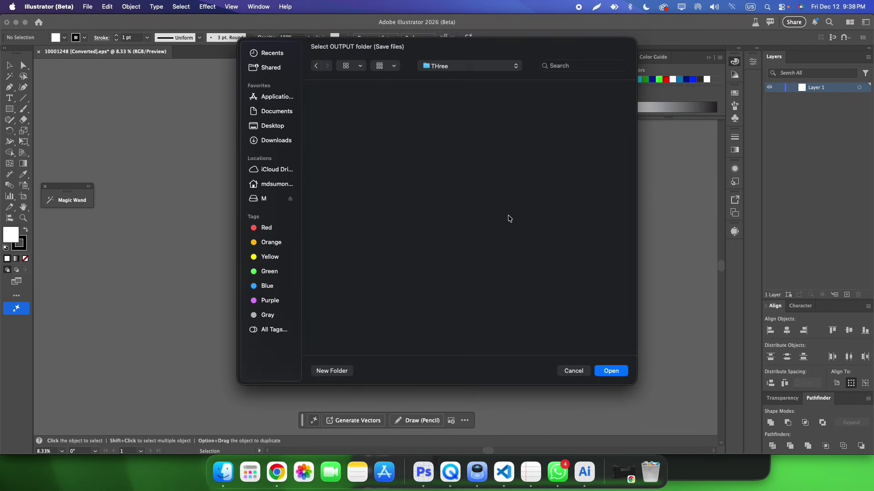
pyautogui.click(607, 374)
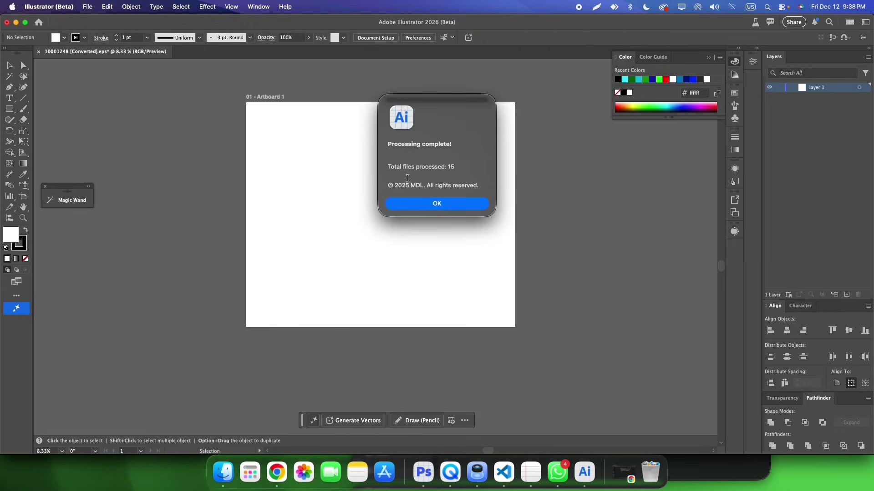
# - Open the THree folder in Finder and preview 10001234.jpg's grey, white and black bottles
pyautogui.click(449, 204)
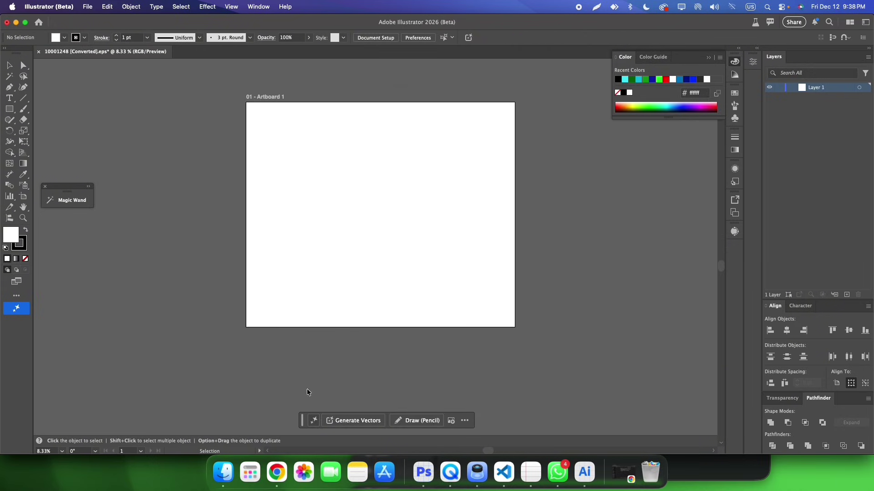
pyautogui.click(223, 472)
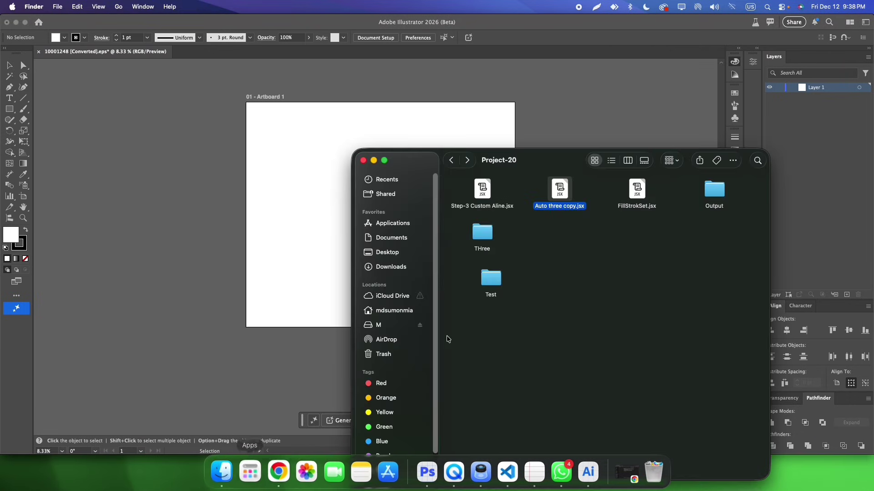
pyautogui.doubleClick(484, 246)
pyautogui.doubleClick(558, 192)
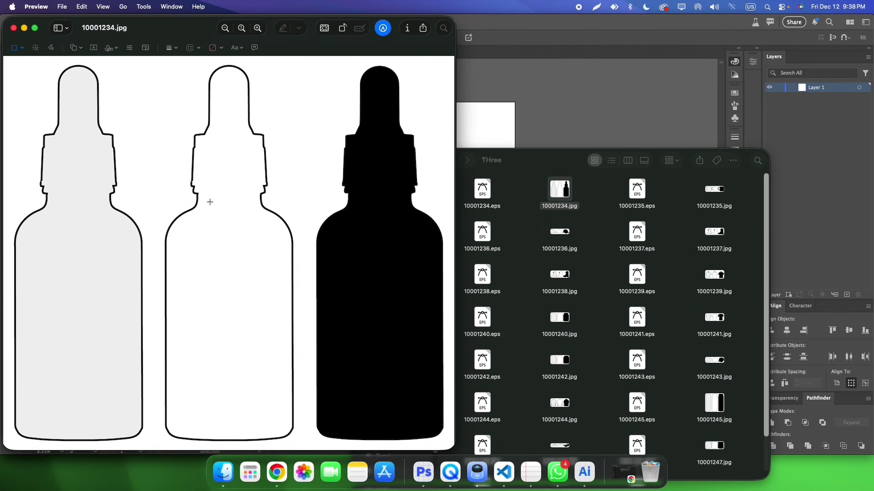
# - Close Preview and open 10001234.eps in Illustrator, zoomed out to the whole artboard
pyautogui.click(14, 29)
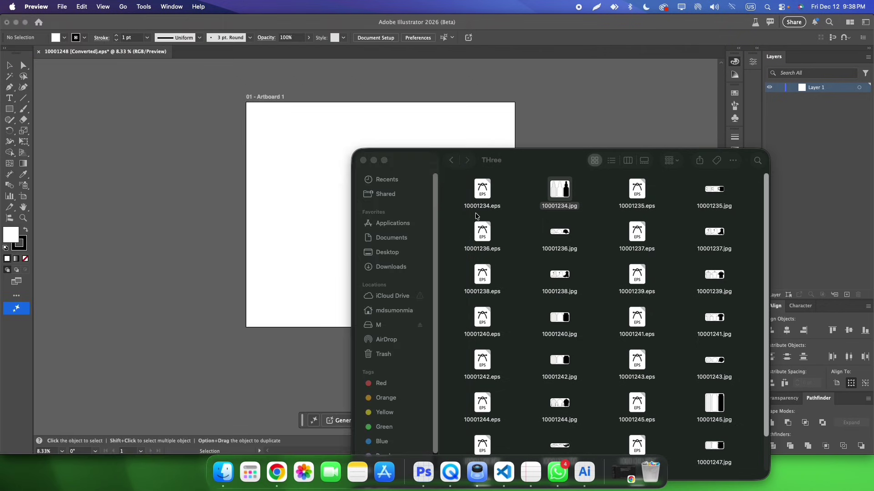
pyautogui.moveTo(483, 188); pyautogui.dragTo(283, 51)
pyautogui.press('super+minus')
pyautogui.press('super+minus')
pyautogui.press('super+minus')
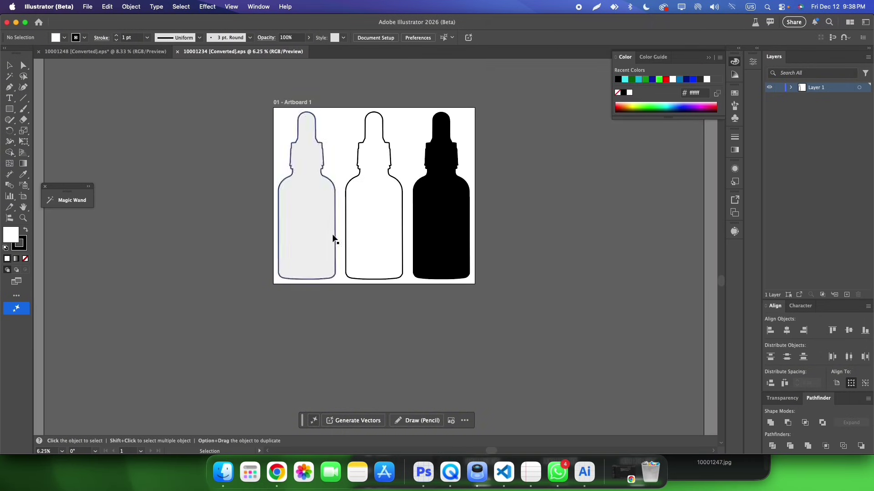
# - Inspect the three bottle silhouettes up close, then delete the bottle group
pyautogui.moveTo(330, 196); pyautogui.dragTo(347, 387)
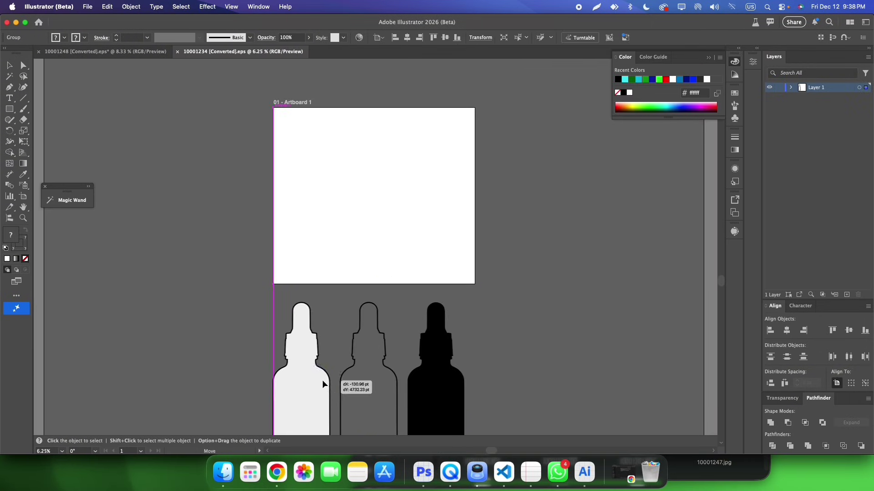
pyautogui.scroll(-5, 365, 203)
pyautogui.scroll(2, 322, 145)
pyautogui.press('super+equal')
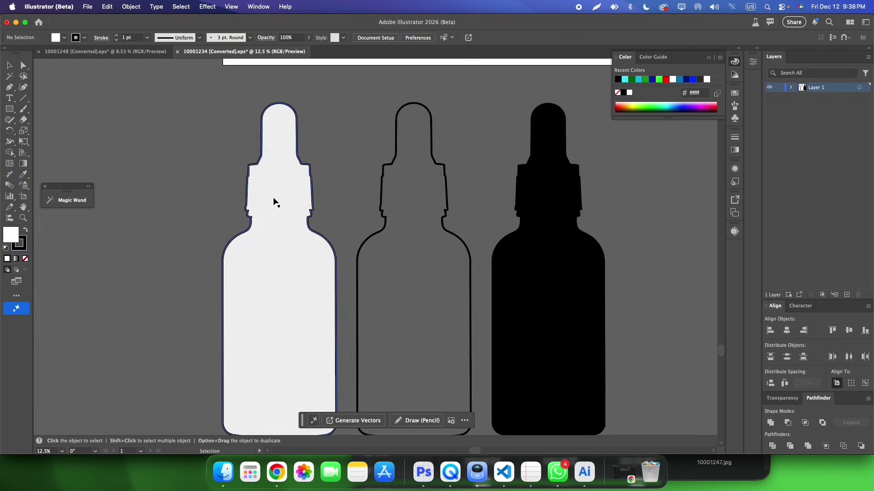
pyautogui.click(542, 293)
pyautogui.press('Delete')
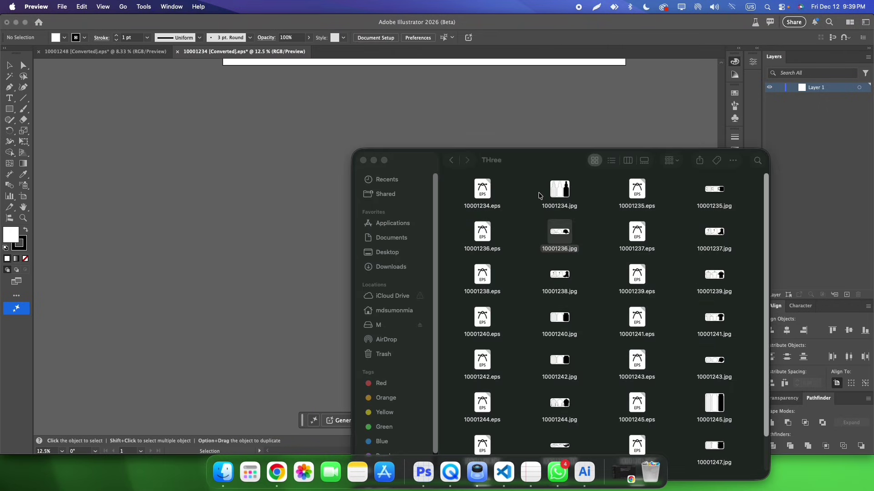
# - Preview 10001236.jpg and 10001239.jpg to confirm the cap and T-shirt each show three variants
pyautogui.doubleClick(560, 233)
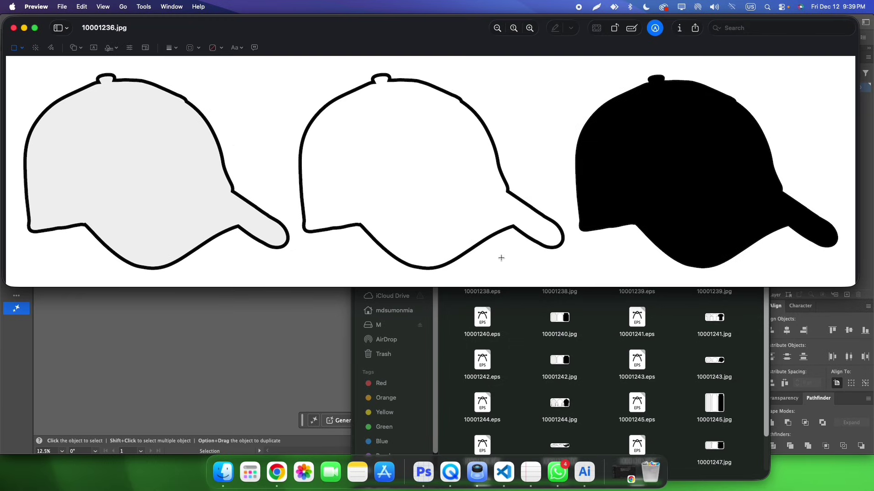
pyautogui.click(14, 28)
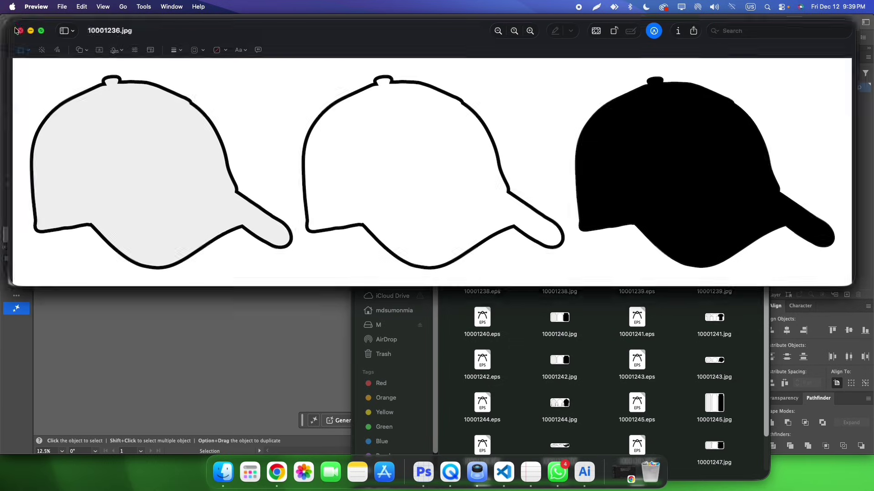
pyautogui.doubleClick(708, 274)
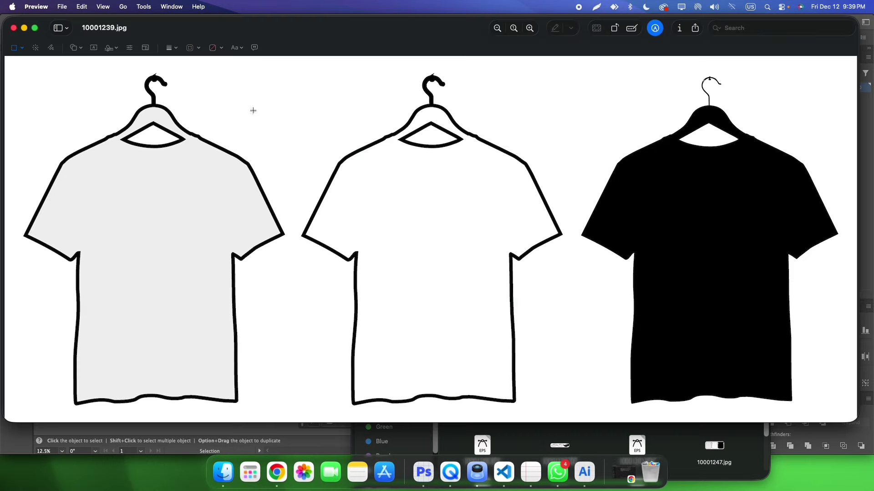
pyautogui.click(13, 28)
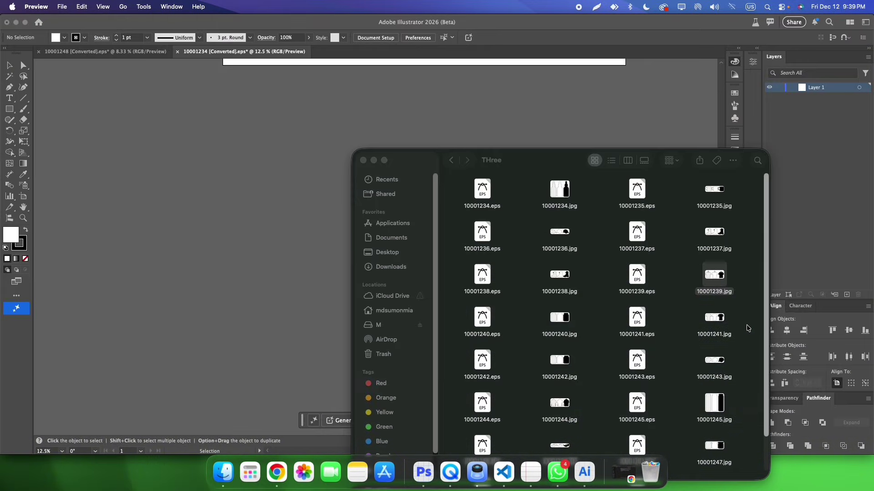
# - Confirm 10001242.jpg and 10001246.jpg show three jar and safety-glasses variants, then reposition the THree folder window
pyautogui.doubleClick(560, 360)
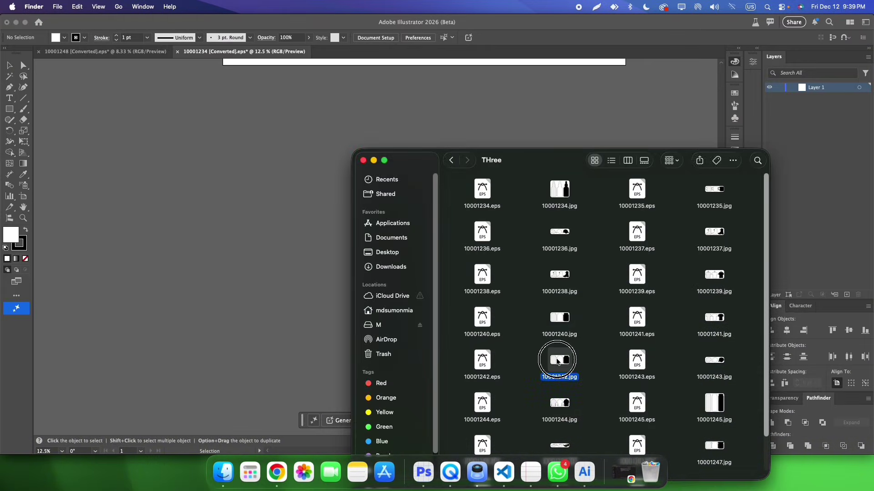
pyautogui.press('super+w')
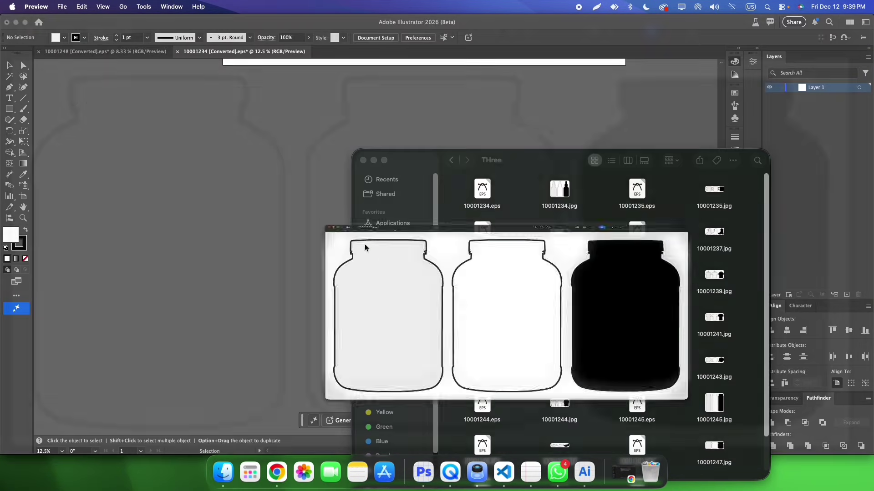
pyautogui.scroll(-1, 683, 410)
pyautogui.doubleClick(576, 432)
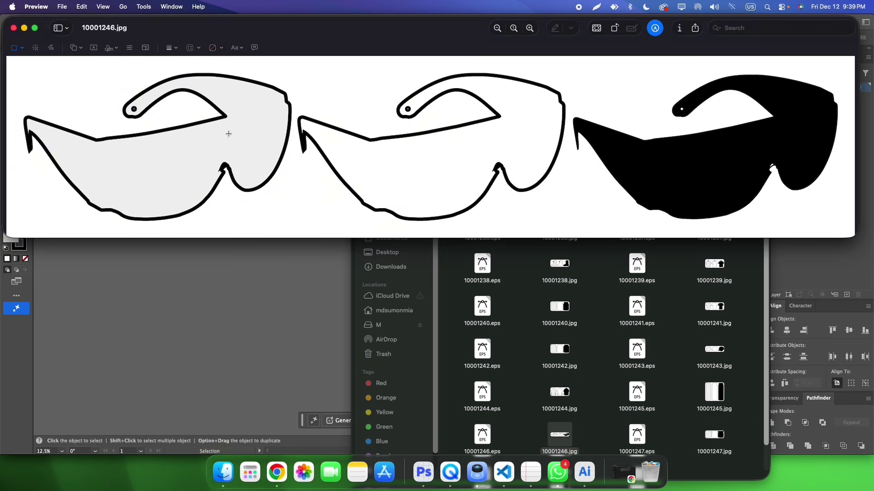
pyautogui.click(25, 28)
pyautogui.scroll(-1, 721, 414)
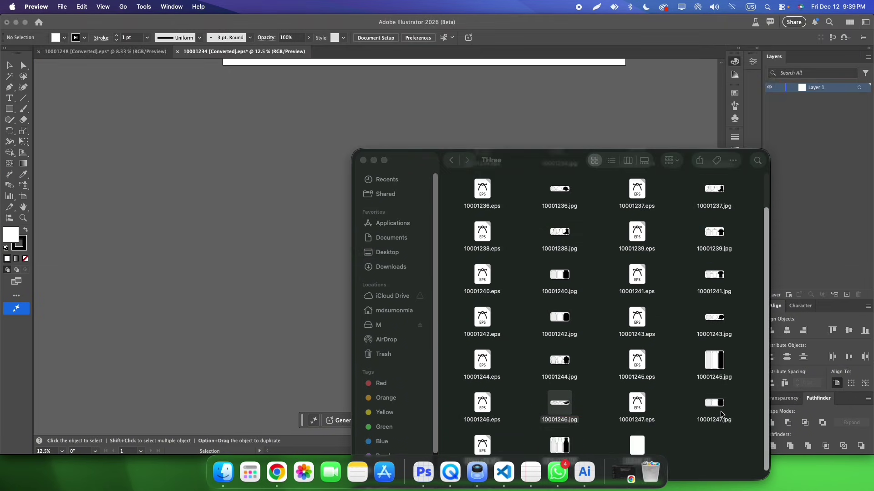
pyautogui.moveTo(549, 165); pyautogui.dragTo(442, 112)
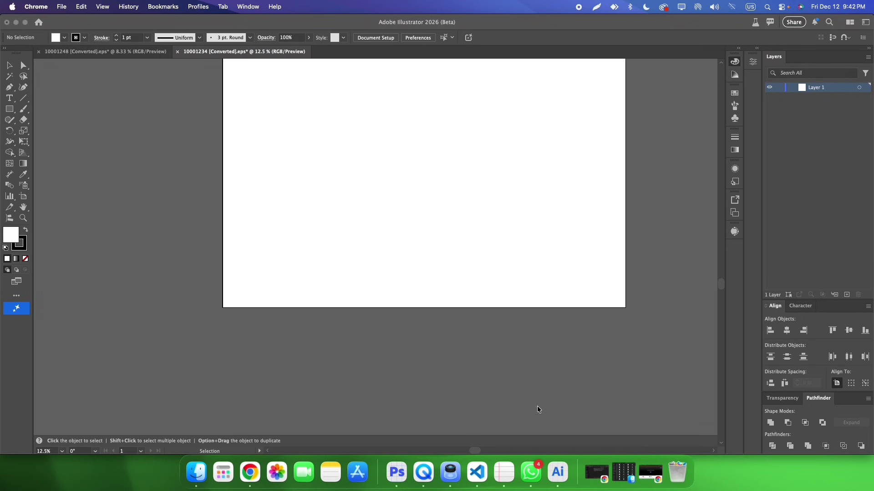
# - Copy the share link of the channel's newest YouTube video in Chrome
pyautogui.click(650, 473)
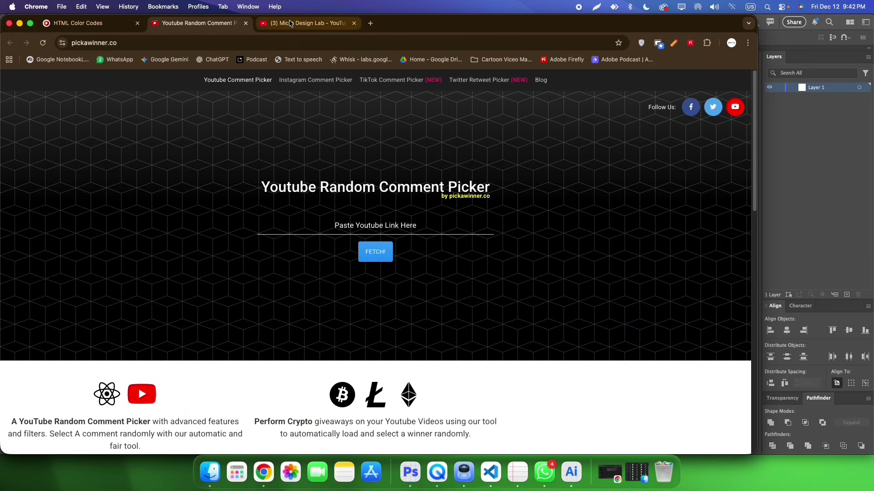
pyautogui.click(305, 23)
pyautogui.click(272, 331)
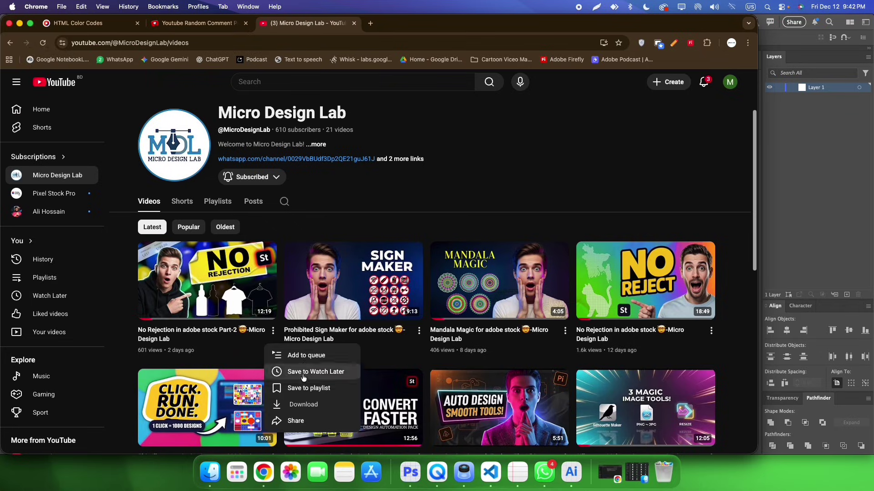
pyautogui.click(291, 421)
pyautogui.click(459, 314)
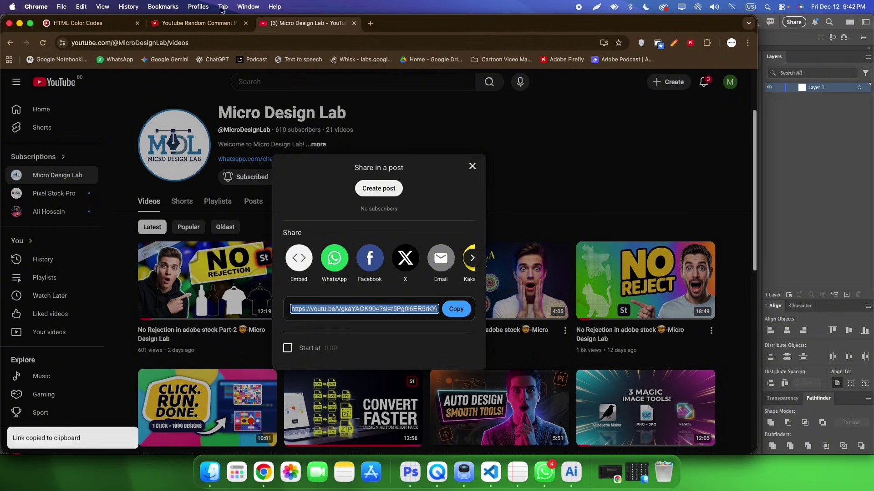
# - Load the video's comments into pickawinner.co with replies excluded and the Anything Goes filter
pyautogui.click(219, 22)
pyautogui.click(359, 223)
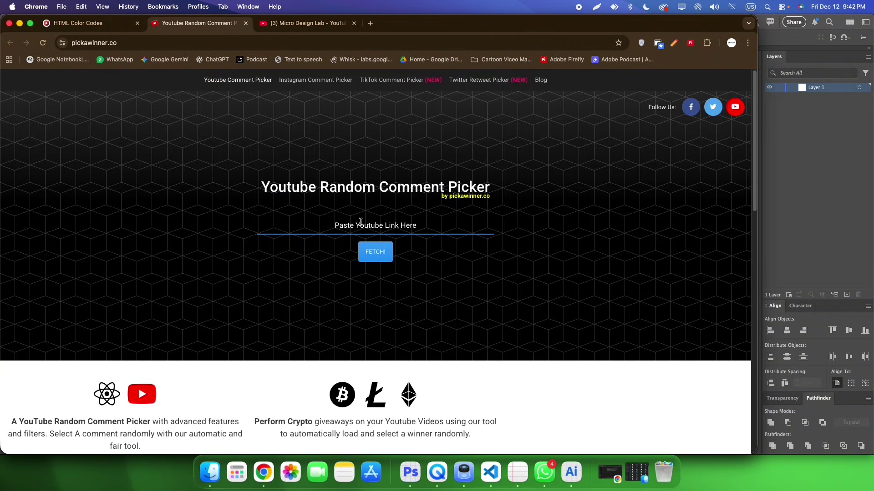
pyautogui.press('super+v')
pyautogui.click(376, 253)
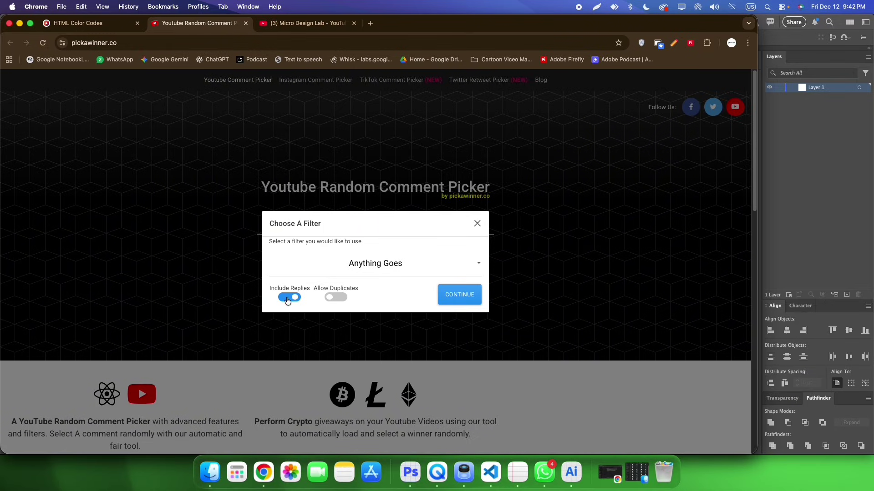
pyautogui.click(289, 300)
pyautogui.click(366, 269)
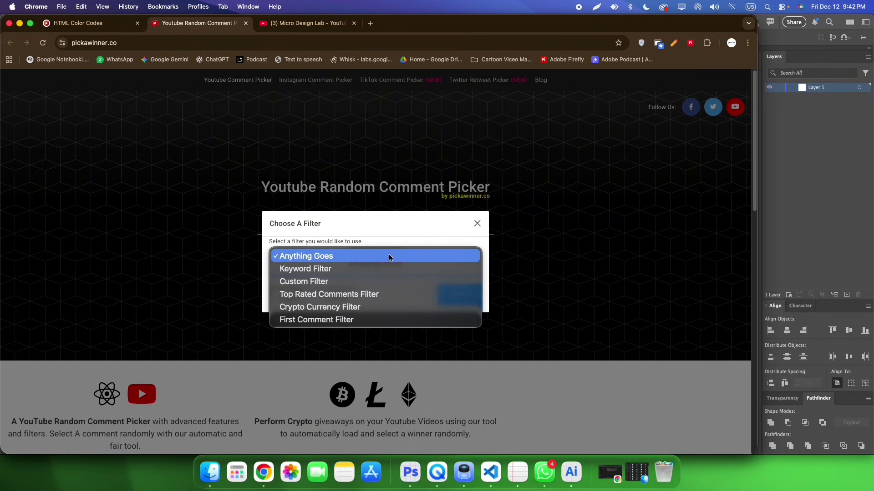
pyautogui.click(339, 241)
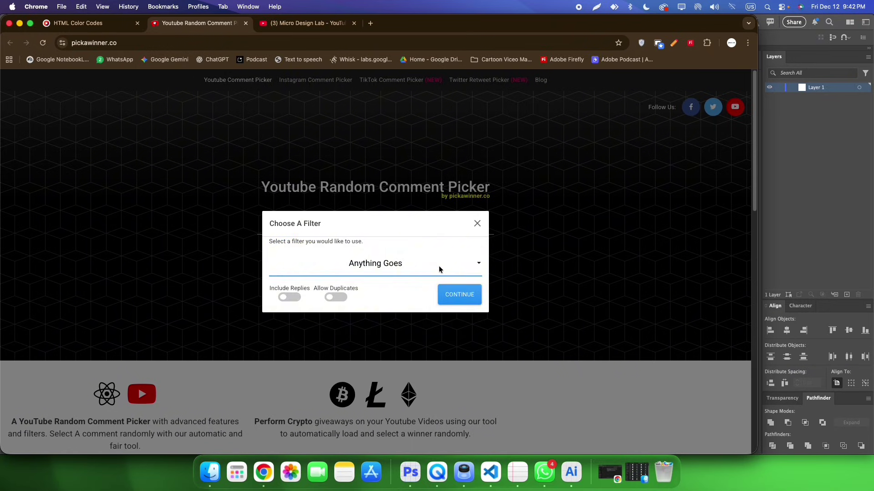
pyautogui.click(451, 294)
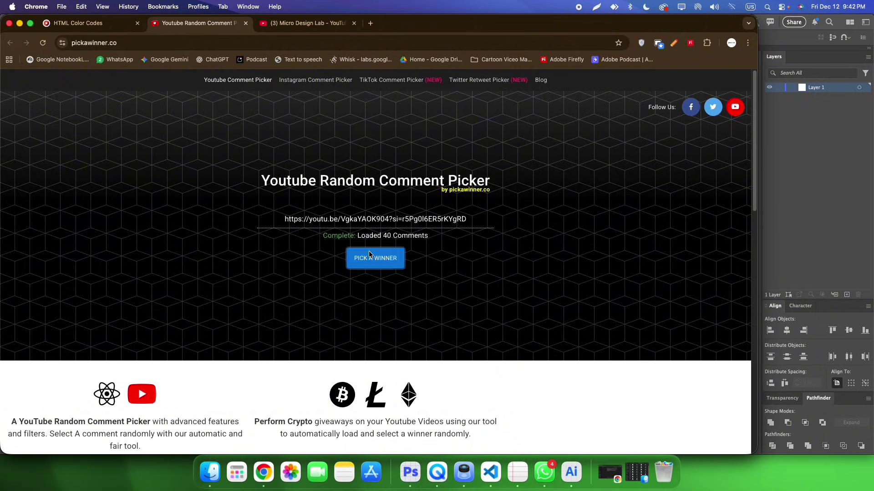
# - Draw the first winner and paste their username into the TextEdit winners list
pyautogui.click(369, 255)
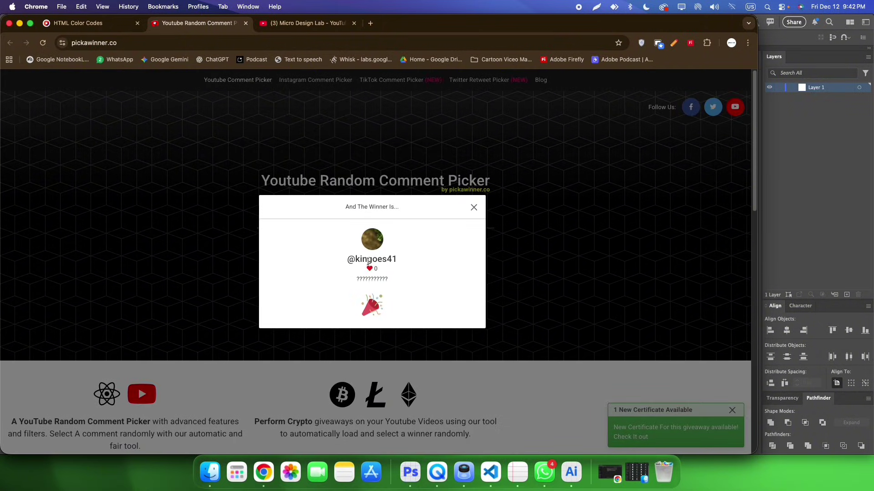
pyautogui.moveTo(396, 261); pyautogui.dragTo(346, 255)
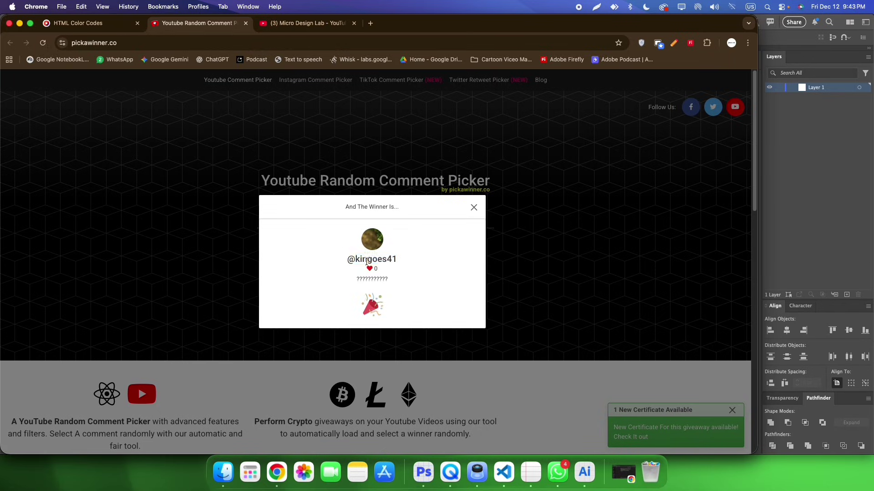
pyautogui.moveTo(399, 263); pyautogui.dragTo(310, 265)
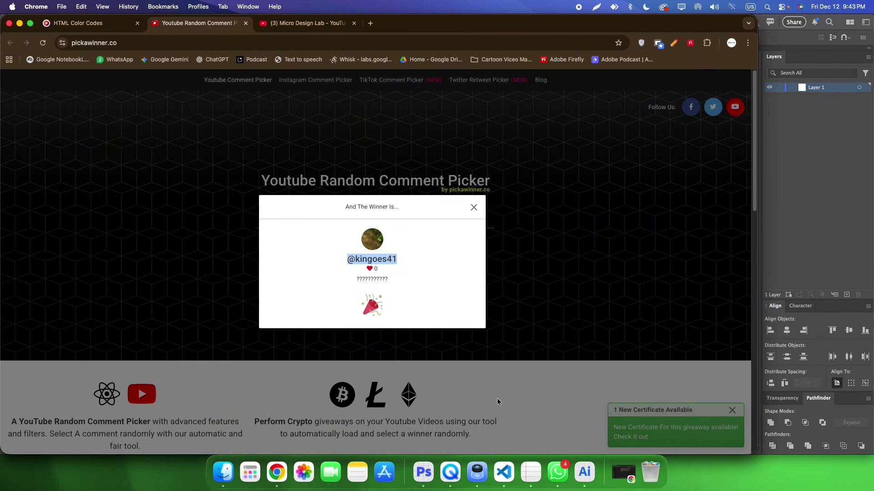
pyautogui.click(531, 473)
pyautogui.press('super+v')
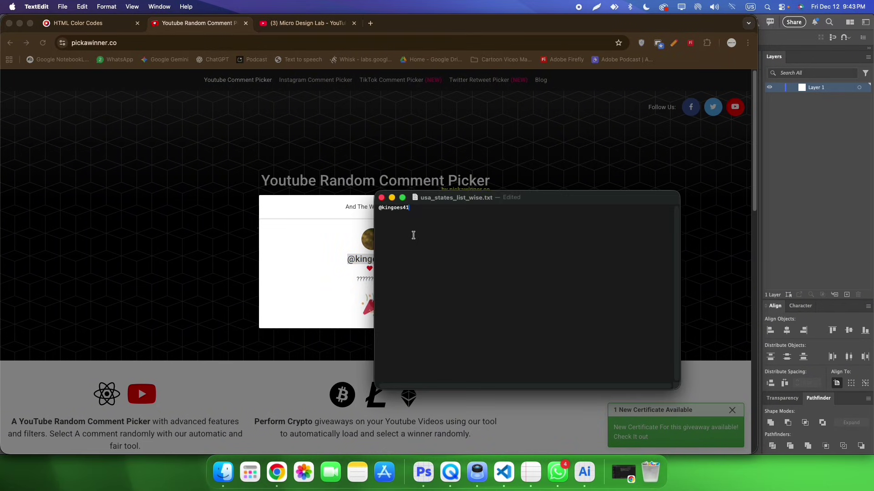
pyautogui.press('super+Tab')
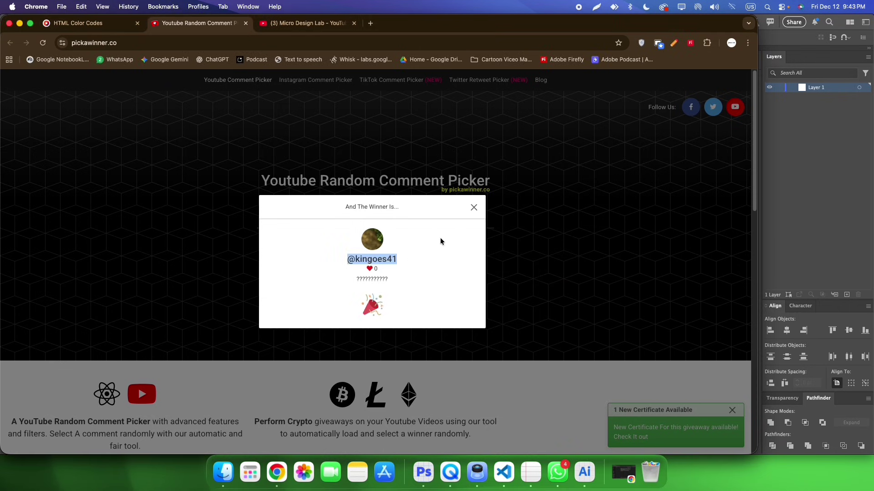
# - Draw a second winner and add their username on a new line in TextEdit
pyautogui.click(474, 207)
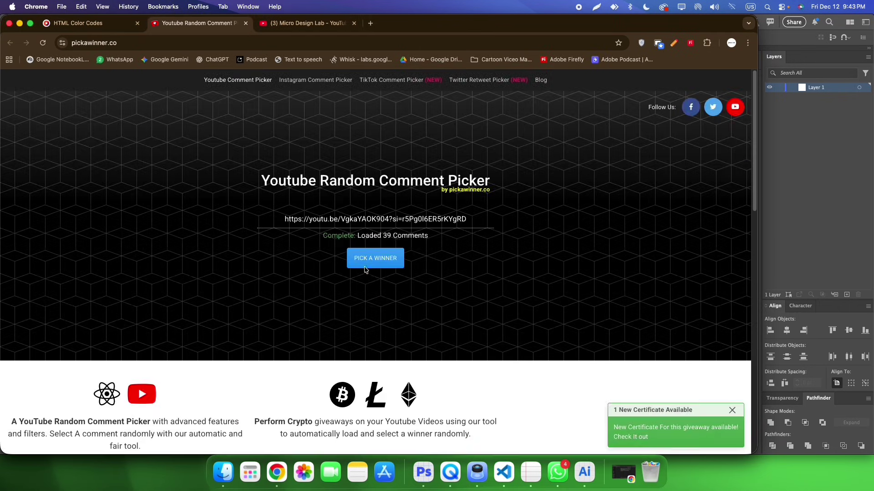
pyautogui.click(392, 263)
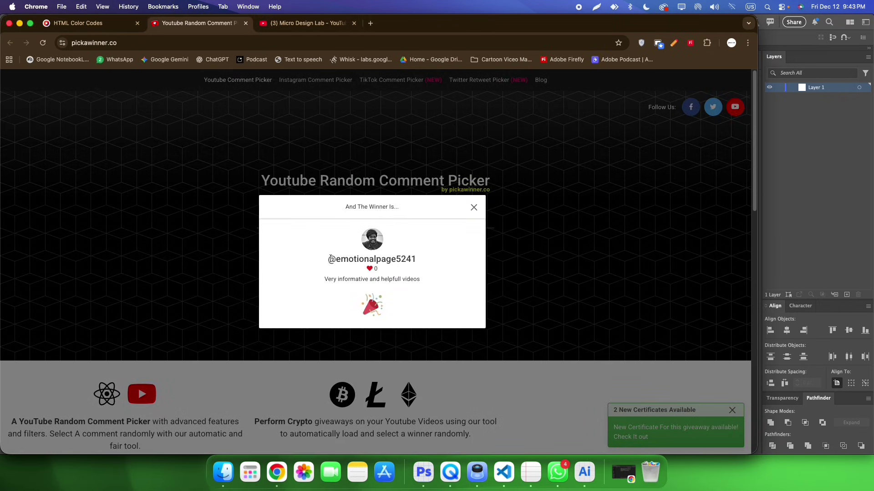
pyautogui.moveTo(331, 259); pyautogui.dragTo(431, 264)
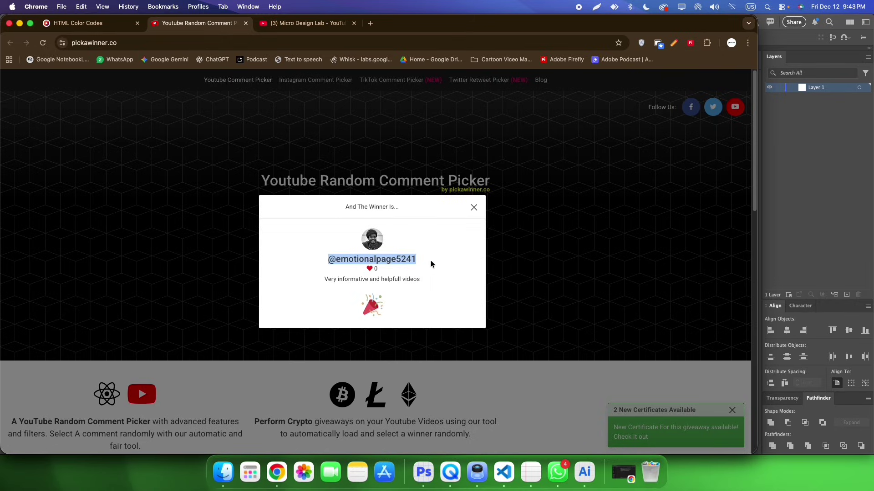
pyautogui.click(541, 470)
pyautogui.press('super+v')
pyautogui.click(295, 250)
# - Draw a third winner and append their username to the TextEdit list
pyautogui.click(473, 208)
pyautogui.click(381, 267)
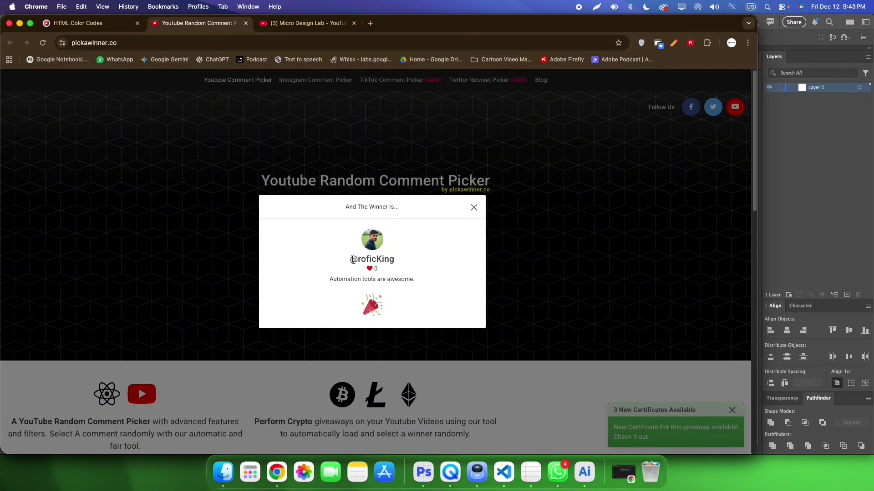
pyautogui.moveTo(353, 259); pyautogui.dragTo(396, 259)
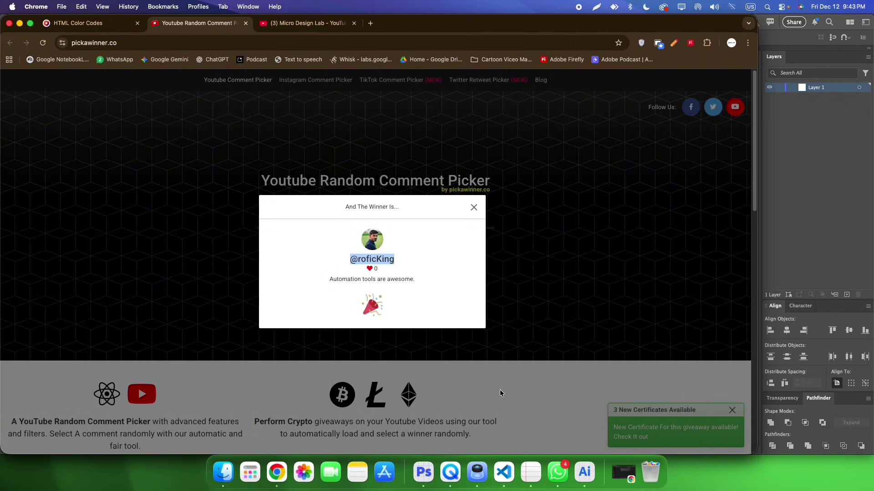
pyautogui.click(531, 472)
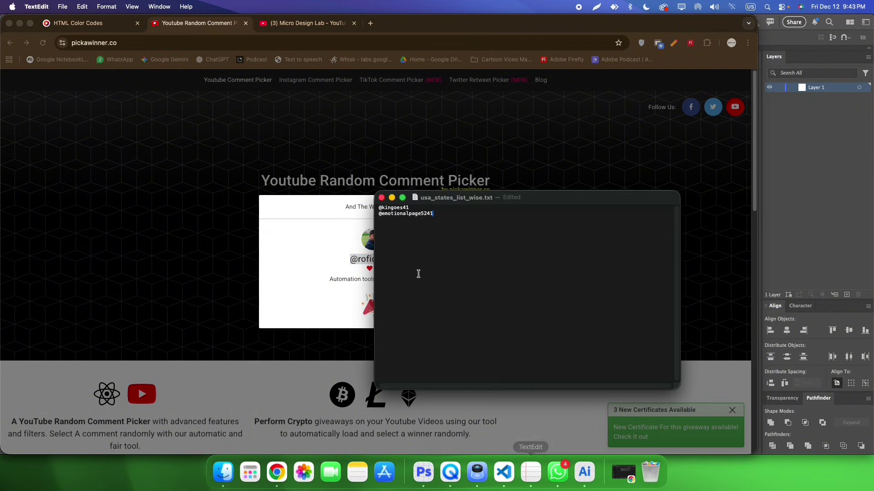
pyautogui.press('super+v')
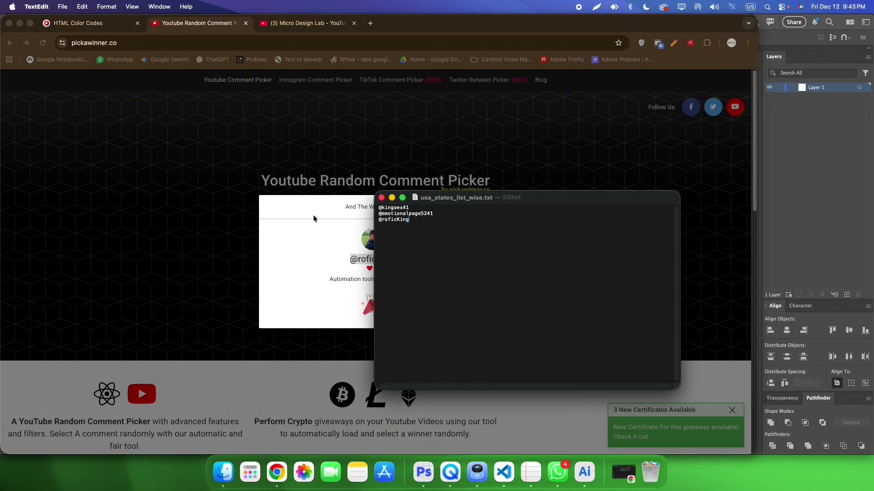
pyautogui.click(314, 218)
# - Draw a fourth winner and append their username to the TextEdit list
pyautogui.click(473, 208)
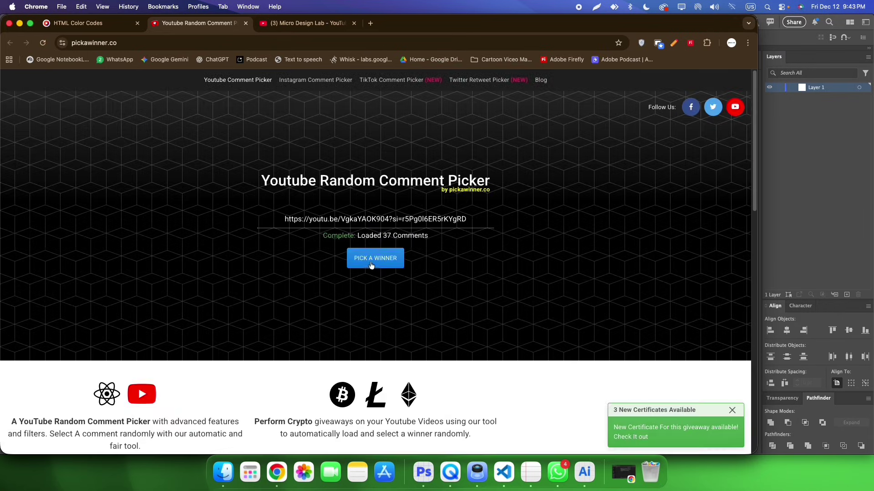
pyautogui.click(373, 259)
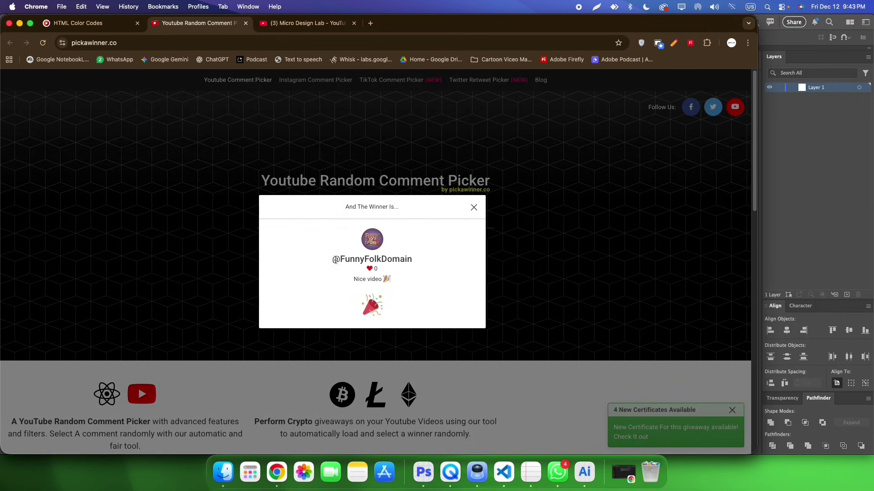
pyautogui.moveTo(335, 260); pyautogui.dragTo(431, 263)
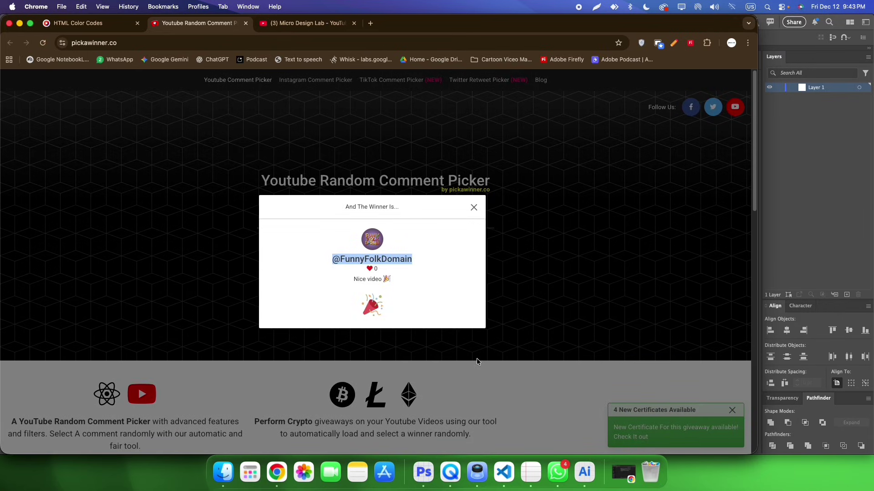
pyautogui.click(529, 469)
pyautogui.press('super+v')
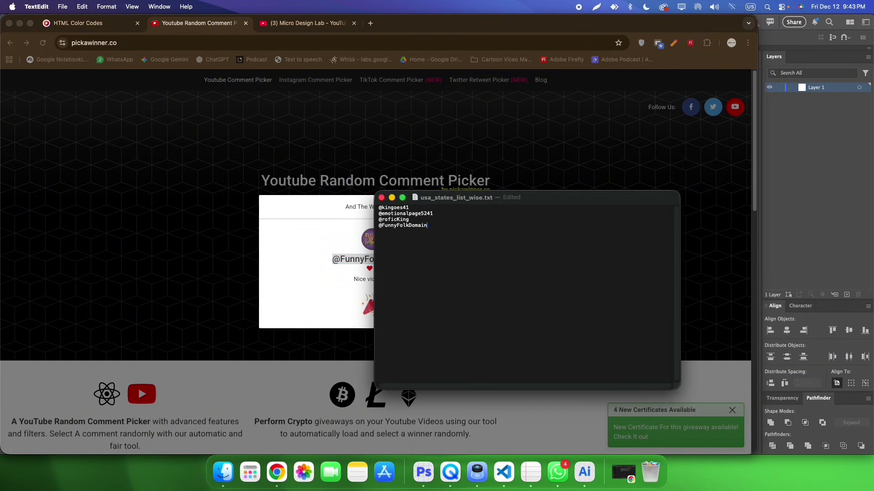
pyautogui.click(286, 273)
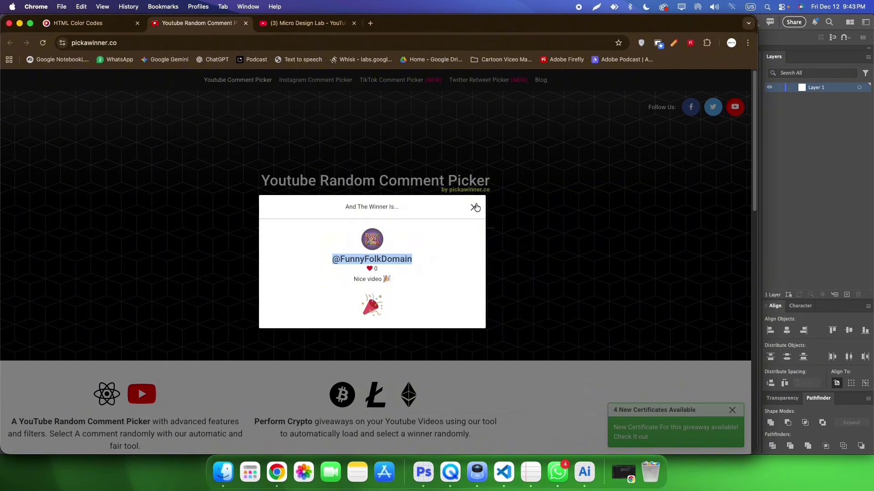
pyautogui.click(476, 203)
# - Draw two more winners, selecting each username and bringing the TextEdit list forward
pyautogui.click(381, 263)
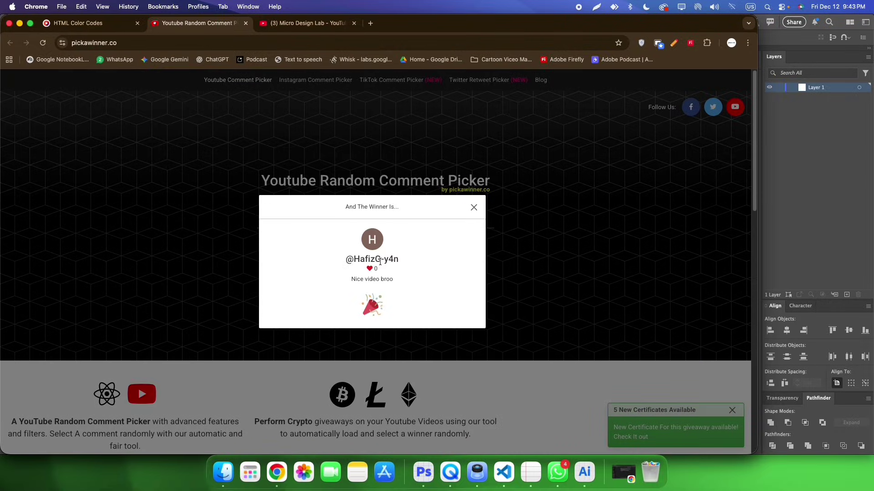
pyautogui.moveTo(346, 260); pyautogui.dragTo(399, 259)
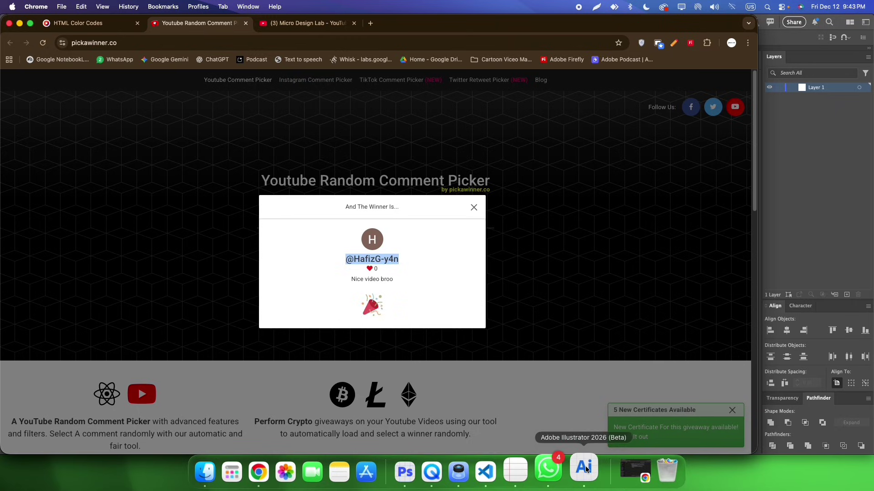
pyautogui.click(537, 468)
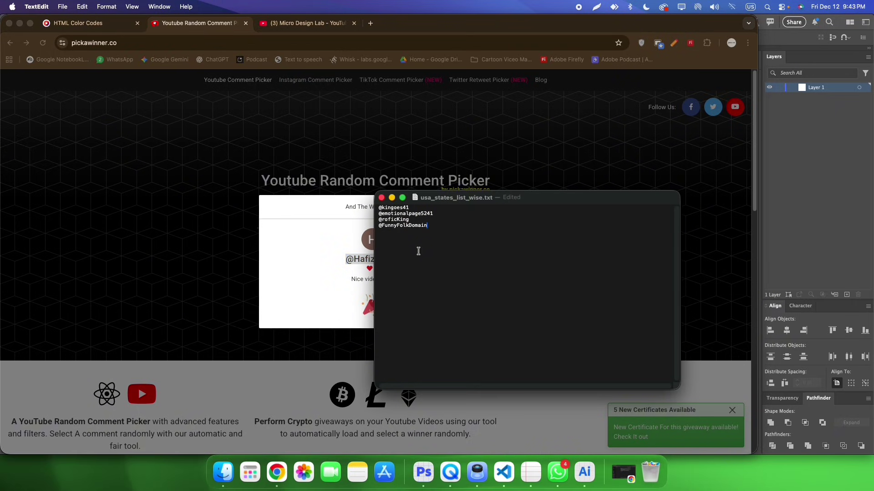
pyautogui.click(336, 262)
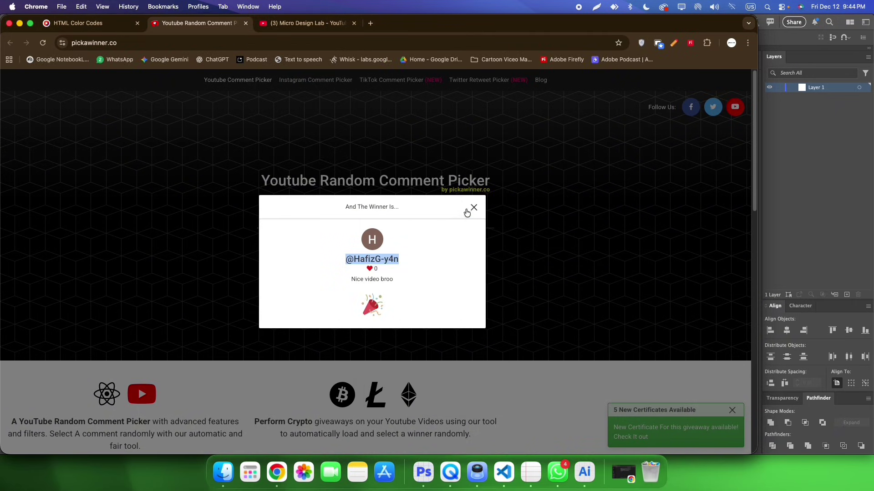
pyautogui.click(469, 210)
pyautogui.click(375, 256)
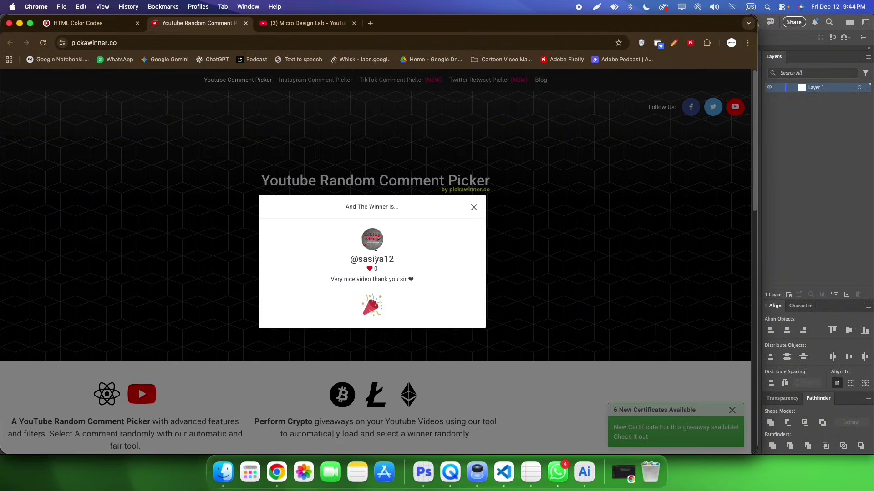
pyautogui.moveTo(352, 263); pyautogui.dragTo(451, 263)
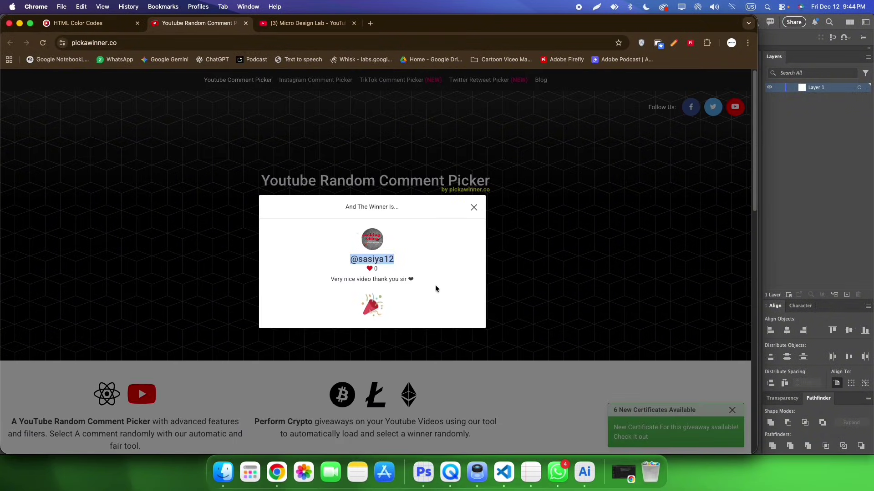
pyautogui.click(587, 467)
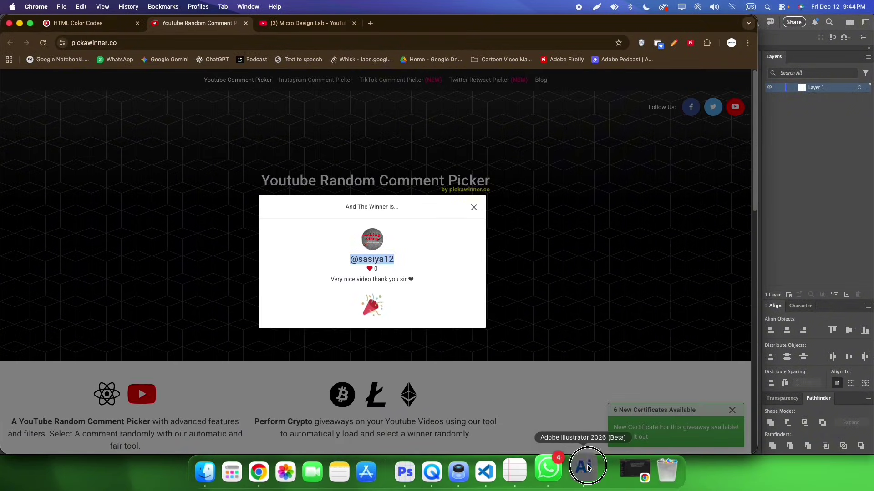
pyautogui.click(529, 472)
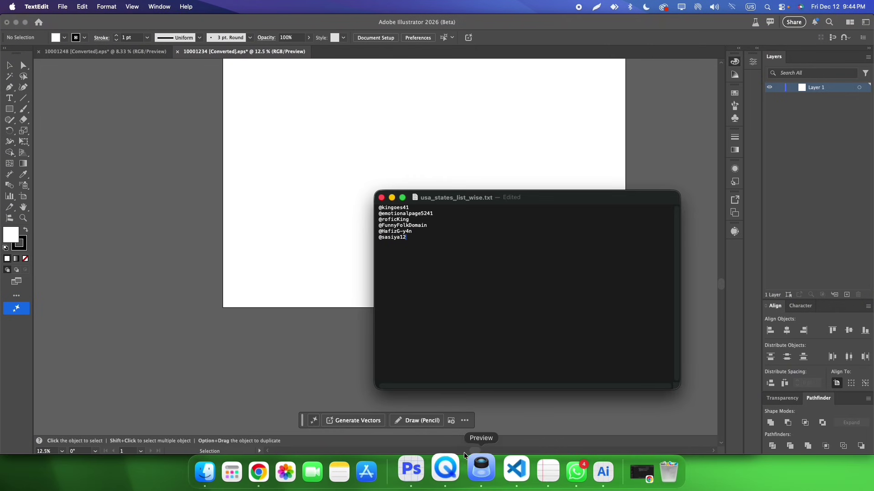
# - Draw another winner and paste their username as a new line in TextEdit
pyautogui.click(276, 471)
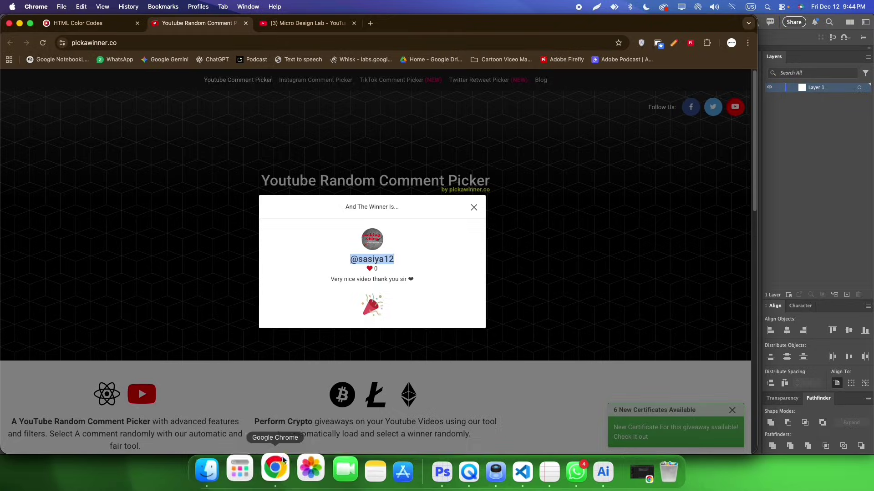
pyautogui.click(473, 207)
pyautogui.click(375, 258)
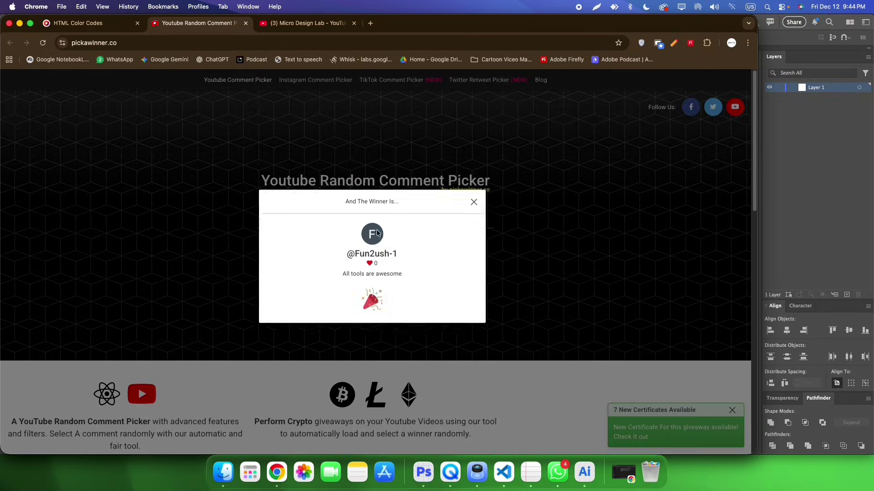
pyautogui.moveTo(344, 259); pyautogui.dragTo(408, 260)
pyautogui.press('super+c')
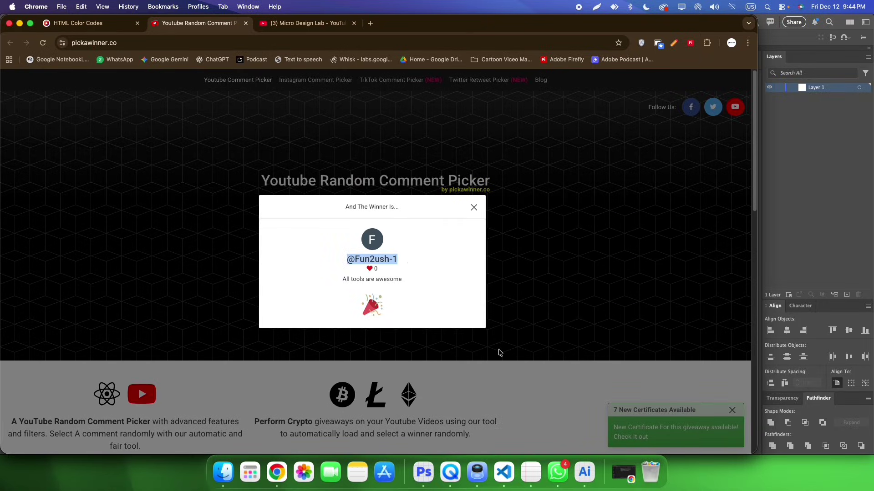
pyautogui.click(530, 472)
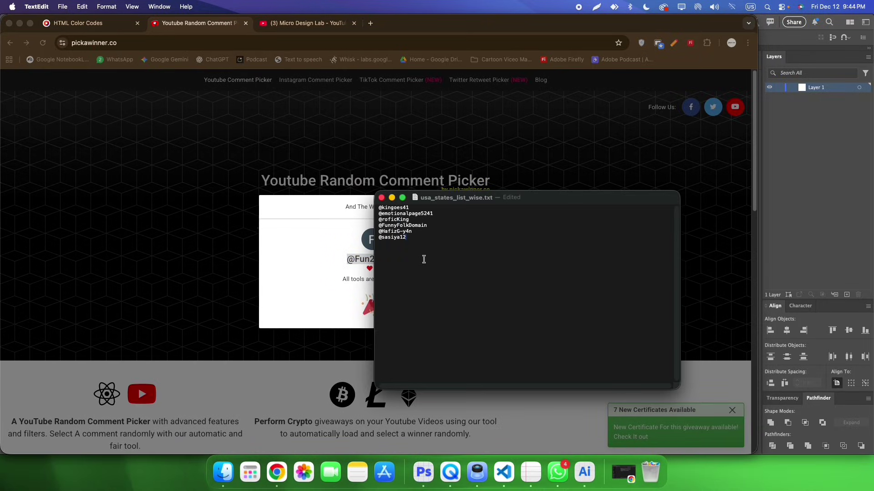
pyautogui.press('super+v')
# - Draw one more winner, copy their username and paste it into the TextEdit list
pyautogui.click(323, 244)
pyautogui.click(471, 208)
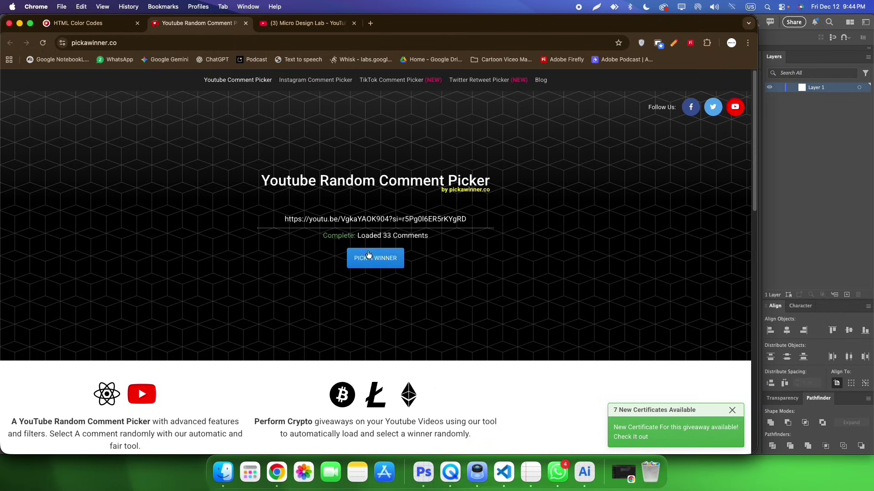
pyautogui.click(369, 255)
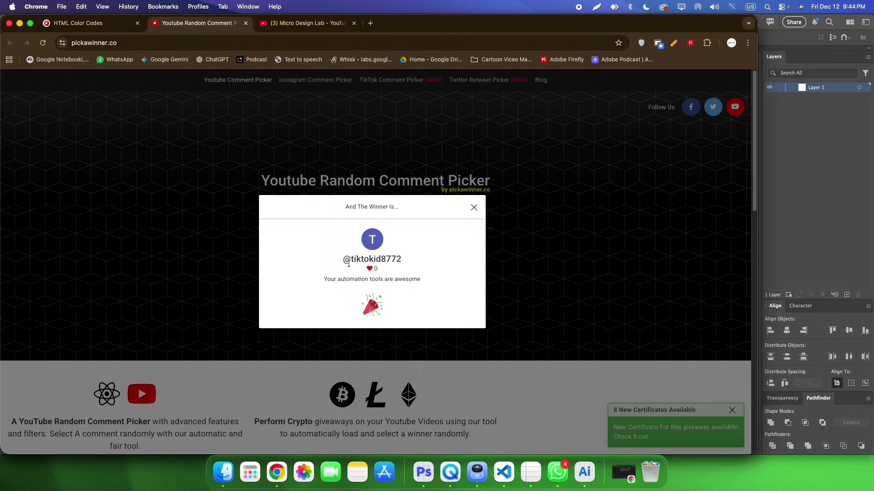
pyautogui.moveTo(344, 259); pyautogui.dragTo(440, 261)
pyautogui.press('super+c')
pyautogui.press('super+Tab')
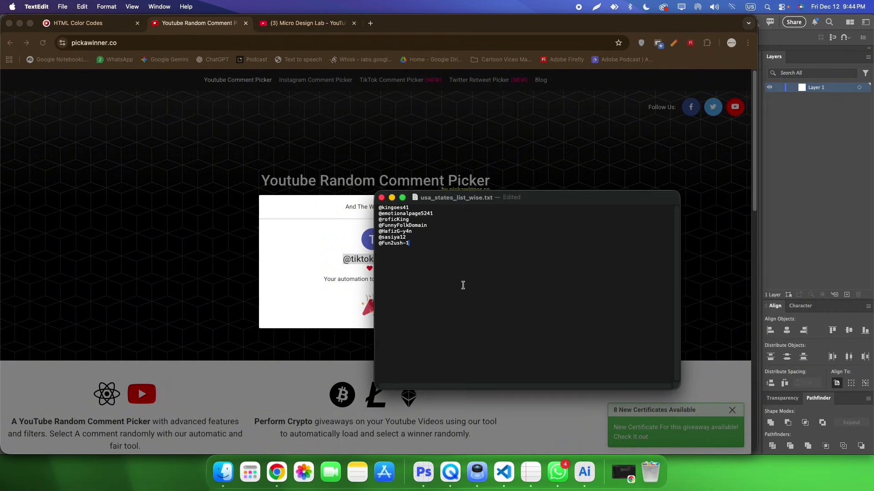
pyautogui.press('super+v')
pyautogui.click(322, 246)
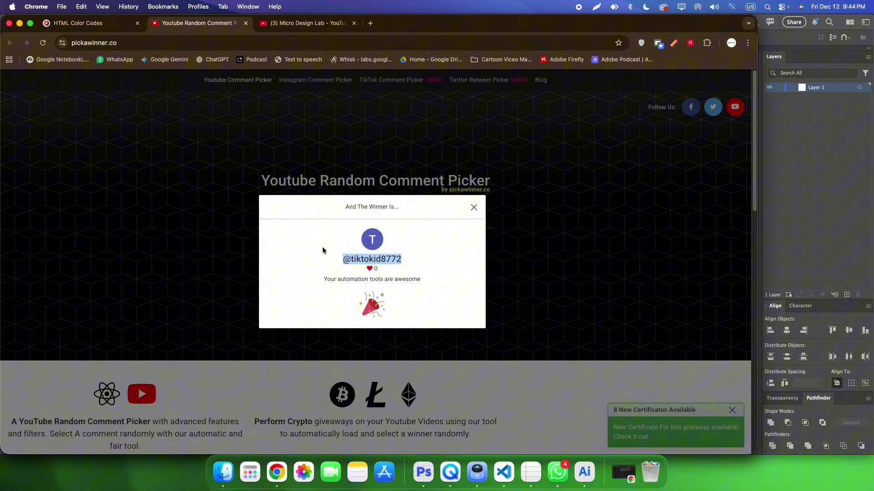
# - Draw the ninth winner and paste just their username onto a new TextEdit line
pyautogui.click(470, 209)
pyautogui.click(384, 266)
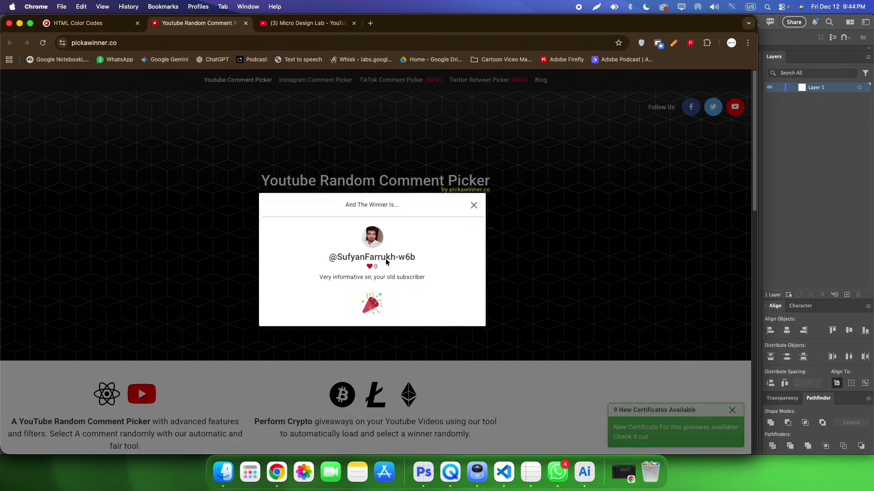
pyautogui.moveTo(326, 259); pyautogui.dragTo(464, 269)
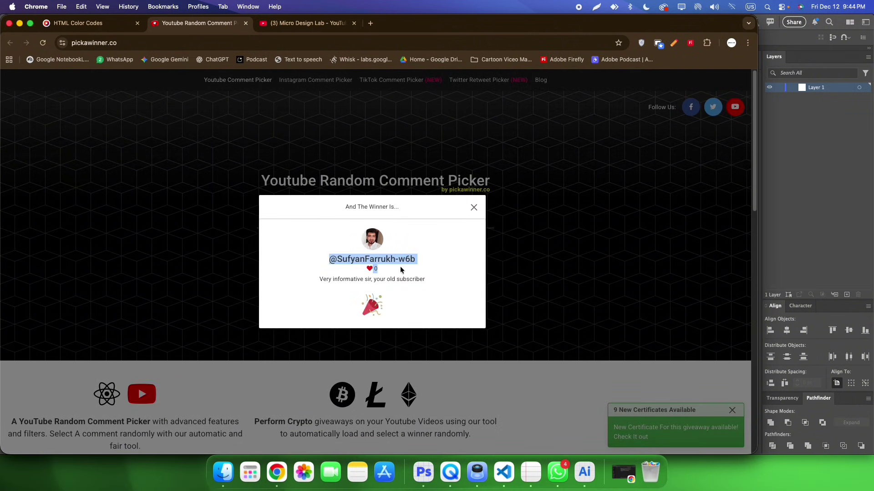
pyautogui.click(352, 253)
pyautogui.moveTo(330, 259); pyautogui.dragTo(453, 261)
pyautogui.click(540, 470)
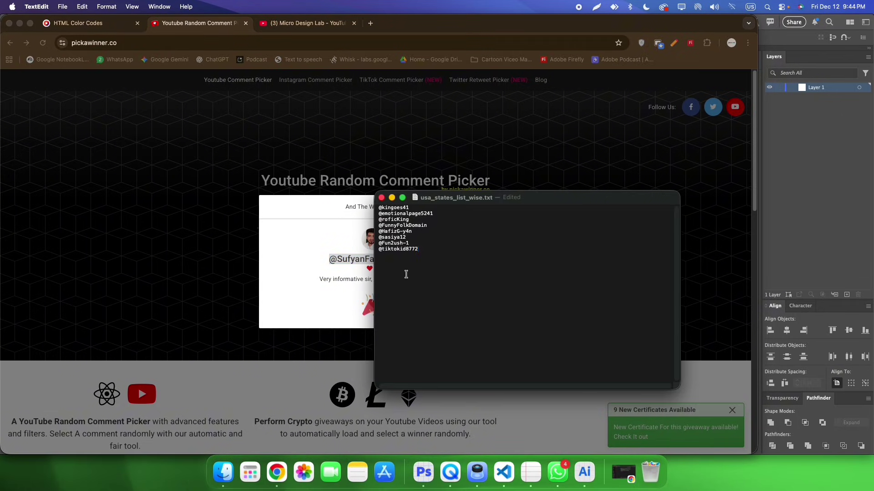
pyautogui.press('super+v')
pyautogui.press('super+Tab')
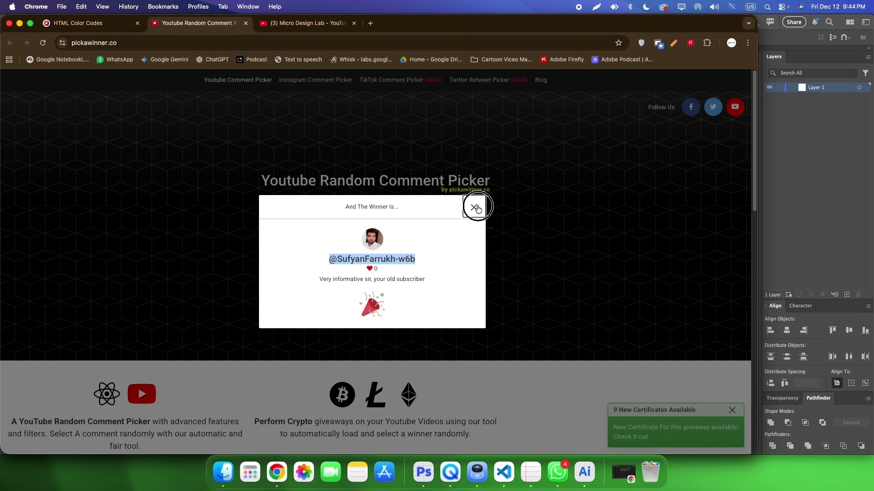
# - Draw the tenth winner, append their username to TextEdit, and move the list window aside
pyautogui.click(473, 207)
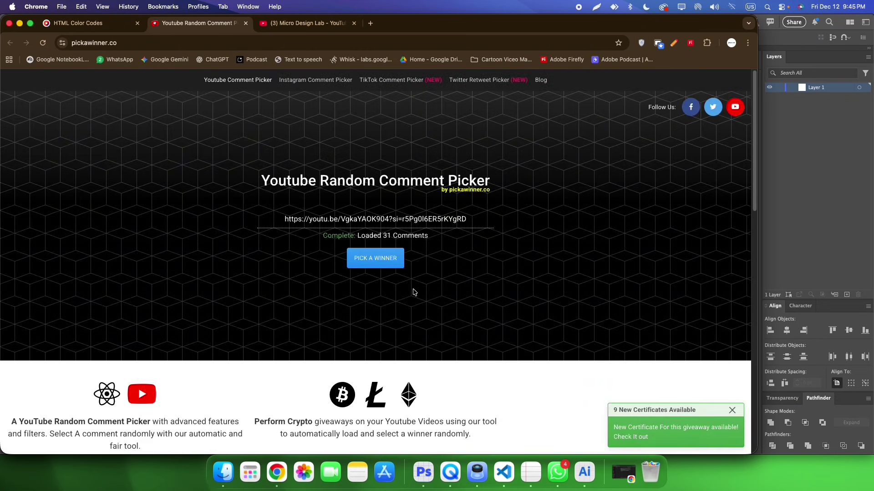
pyautogui.click(367, 267)
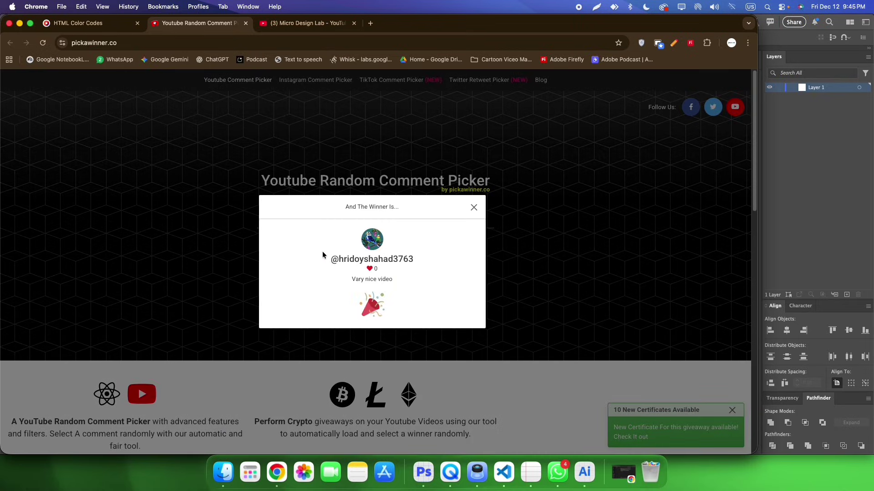
pyautogui.moveTo(328, 259); pyautogui.dragTo(430, 260)
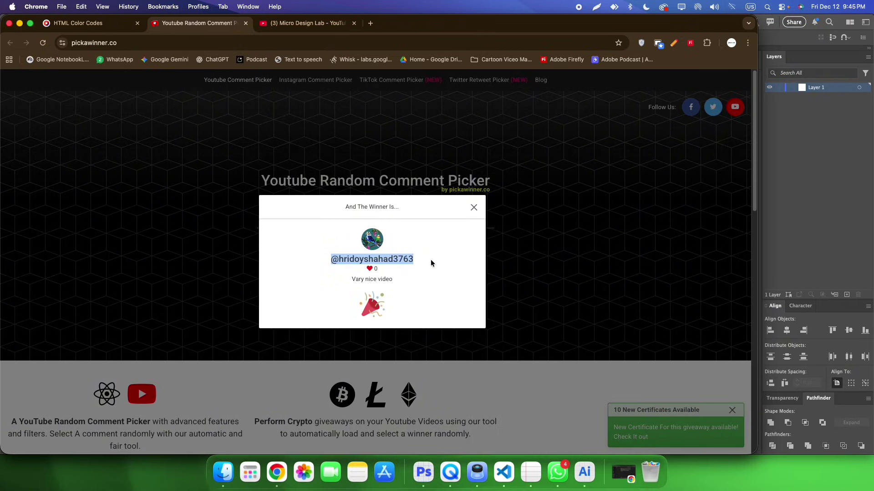
pyautogui.press('super+c')
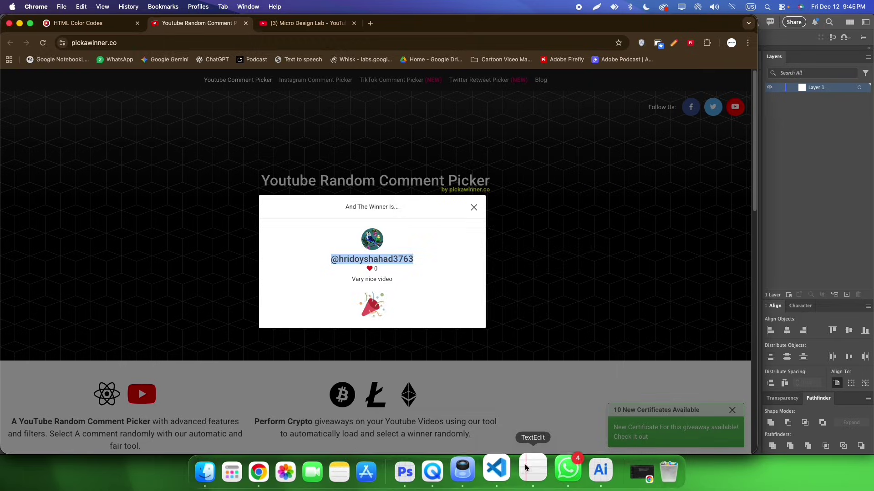
pyautogui.click(526, 467)
pyautogui.press('super+v')
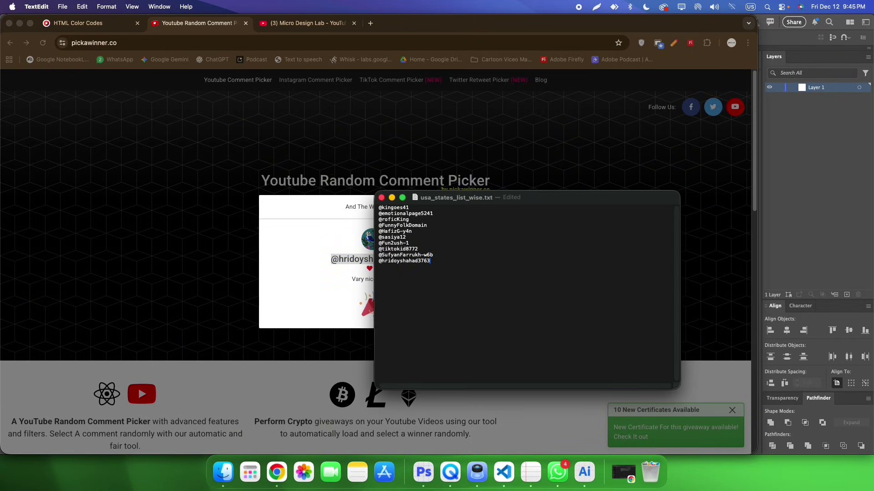
pyautogui.moveTo(552, 203); pyautogui.dragTo(632, 203)
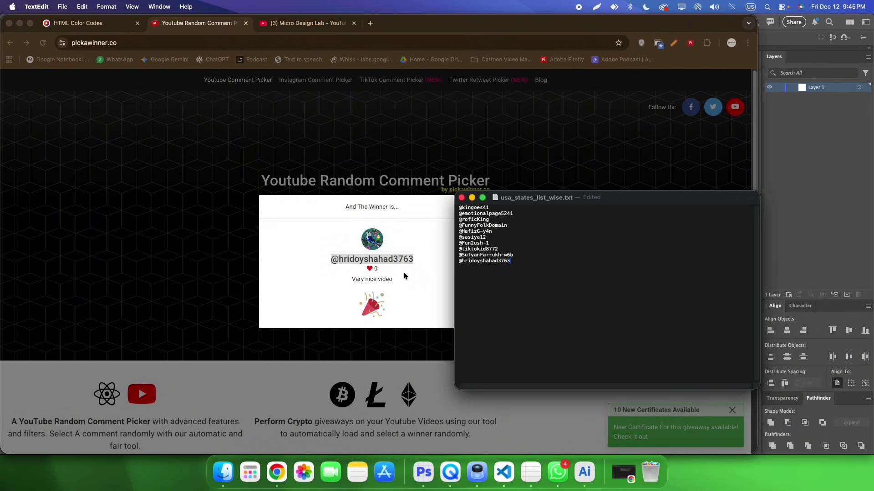
pyautogui.moveTo(620, 201); pyautogui.dragTo(564, 197)
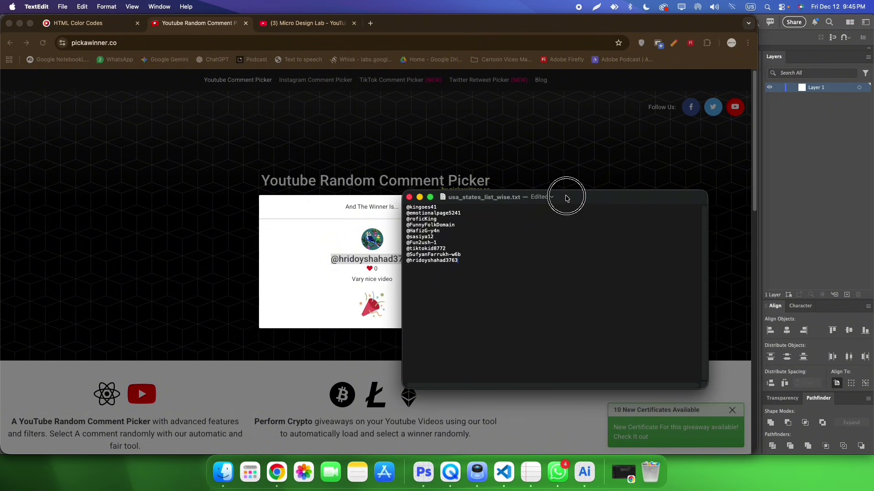